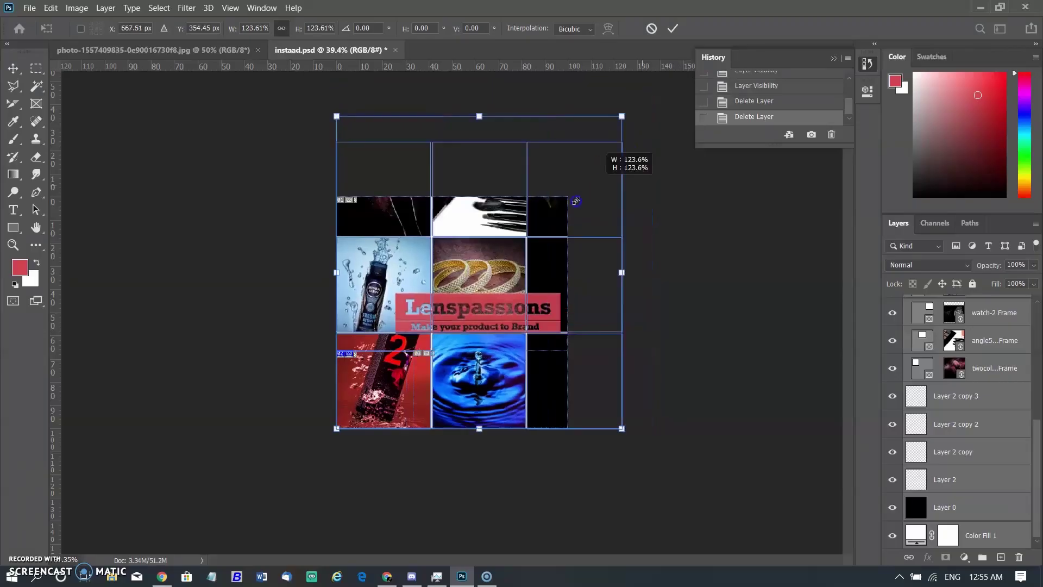
Shrink the instaad collage in Free Transform, then cancel so it keeps its original size.
left_click_drag(575, 196, 648, 173)
left_click(652, 28)
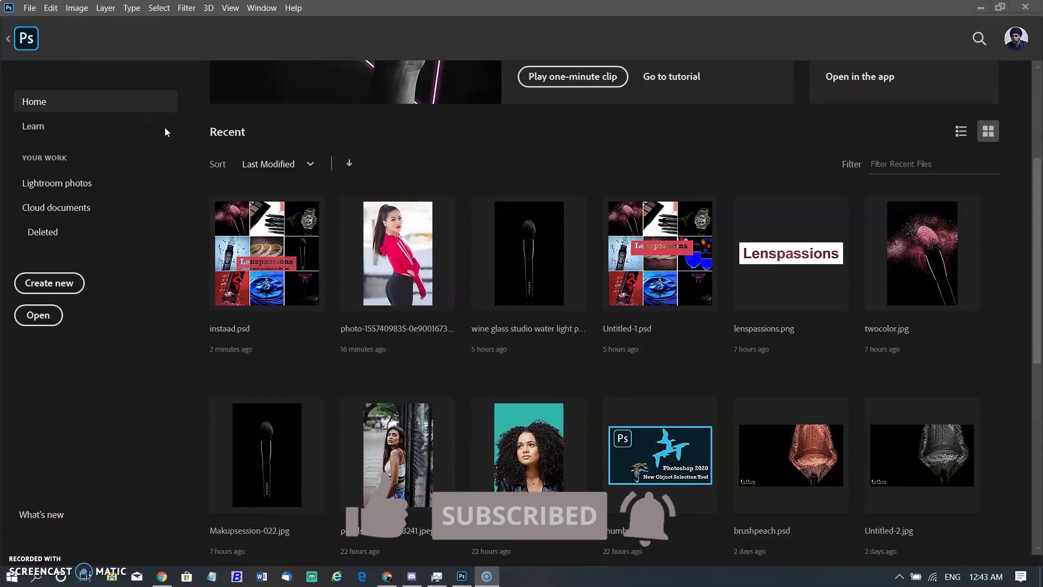
Open instaad.psd, hide Layer 5, and select the Layer 5 copy banner layer.
left_click(287, 236)
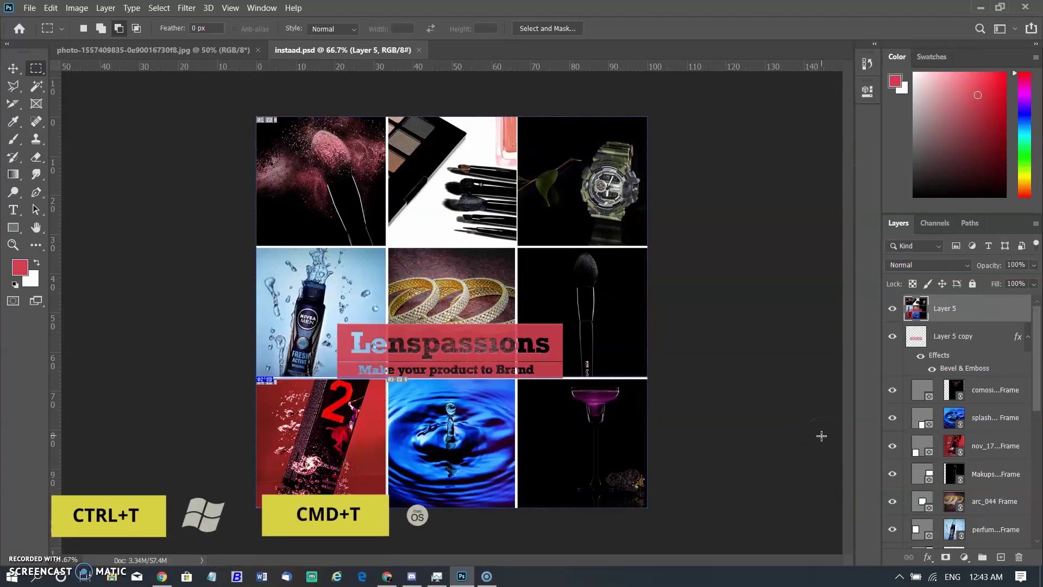
left_click(894, 308)
left_click(915, 339)
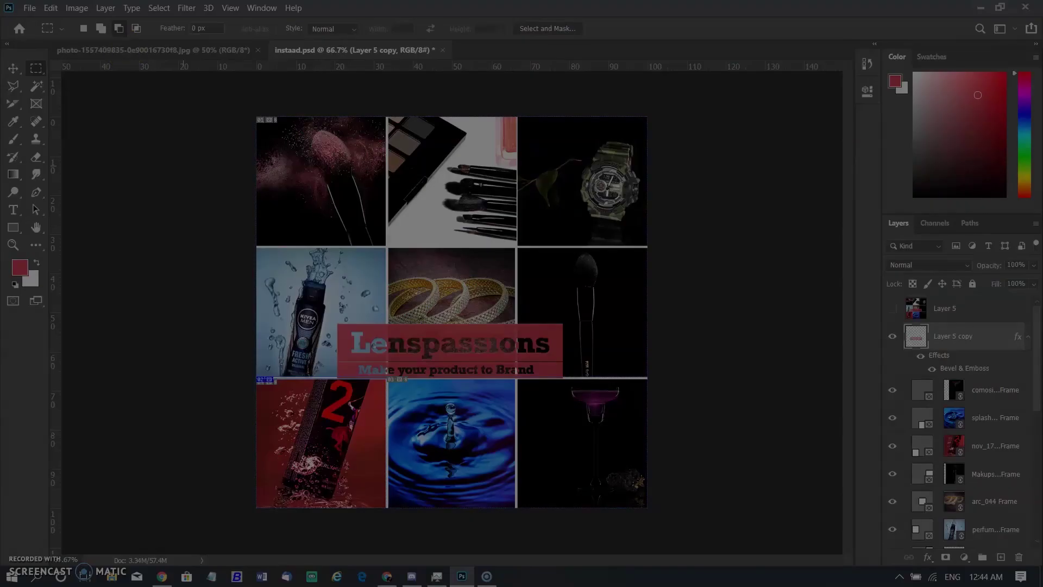
Shrink the Lenspassions banner with Edit > Free Transform, then cancel the change.
left_click(51, 8)
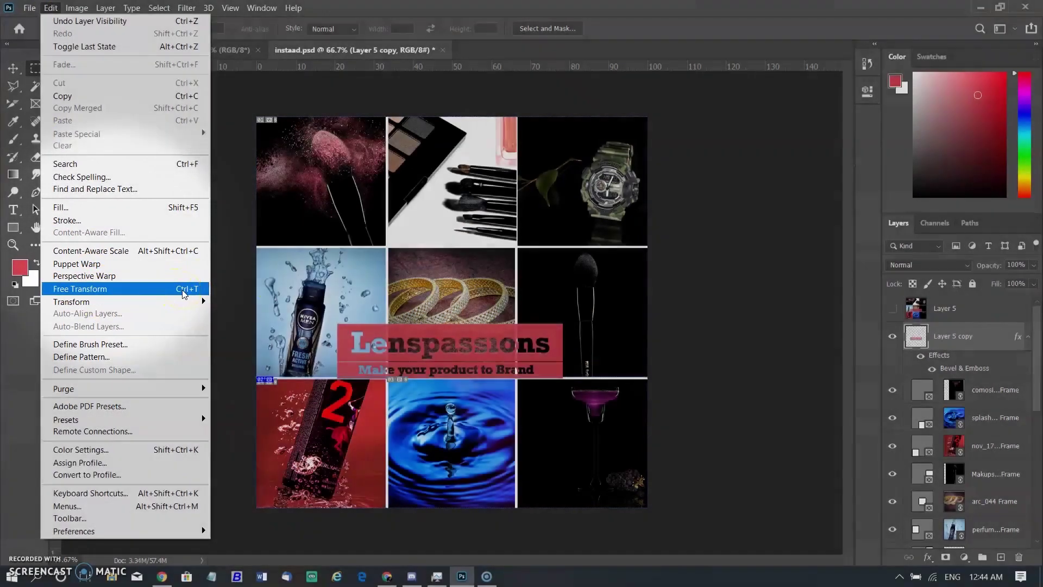
left_click(183, 294)
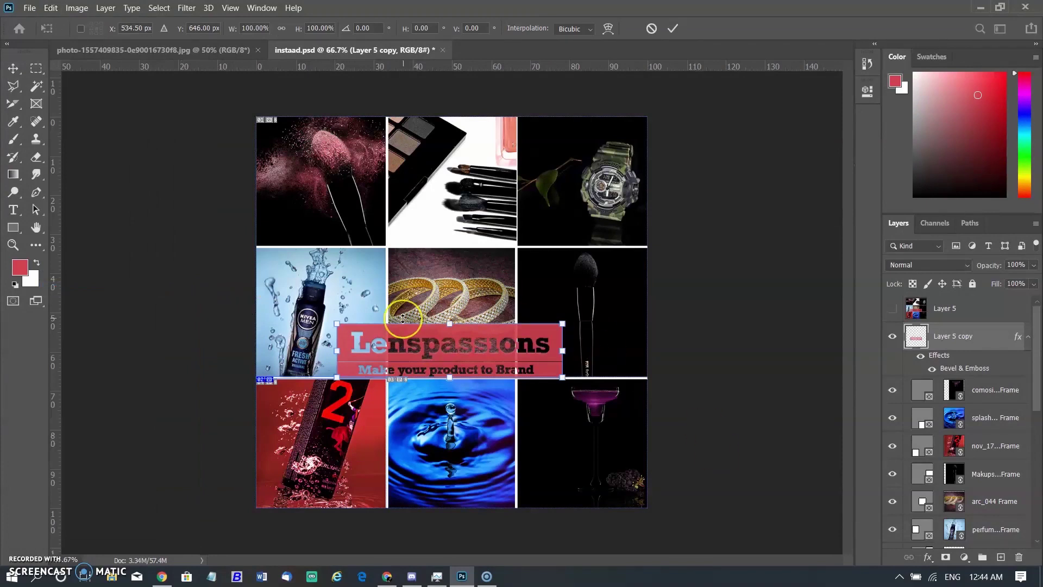
left_click(539, 372)
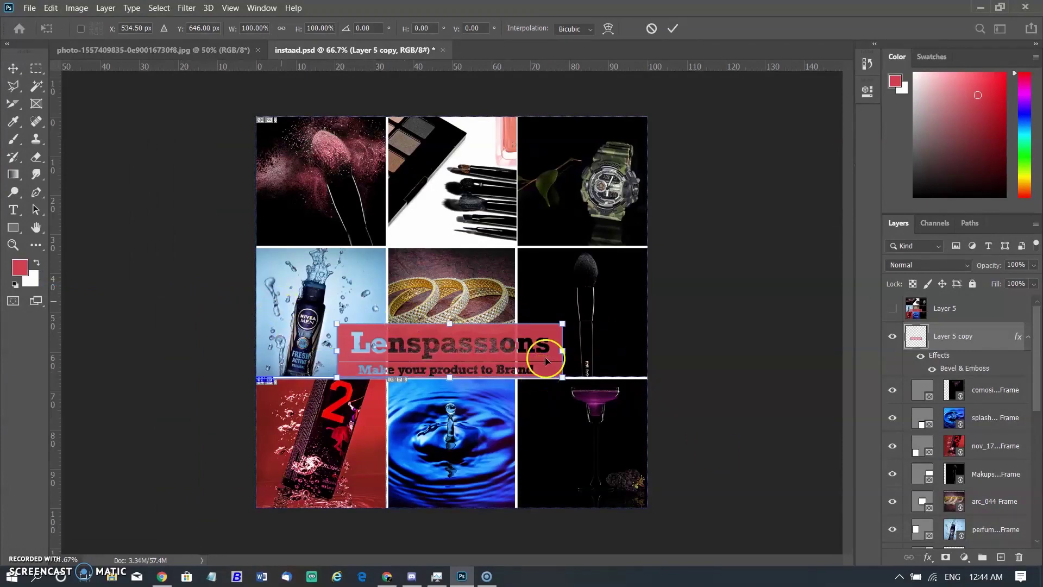
mouse_move(563, 324)
left_mouse_down()
mouse_move(496, 346)
mouse_move(534, 320)
mouse_move(464, 259)
mouse_move(486, 271)
mouse_move(516, 265)
mouse_move(532, 296)
mouse_move(434, 356)
mouse_move(442, 326)
mouse_move(516, 304)
mouse_move(552, 308)
left_mouse_up()
left_click(650, 28)
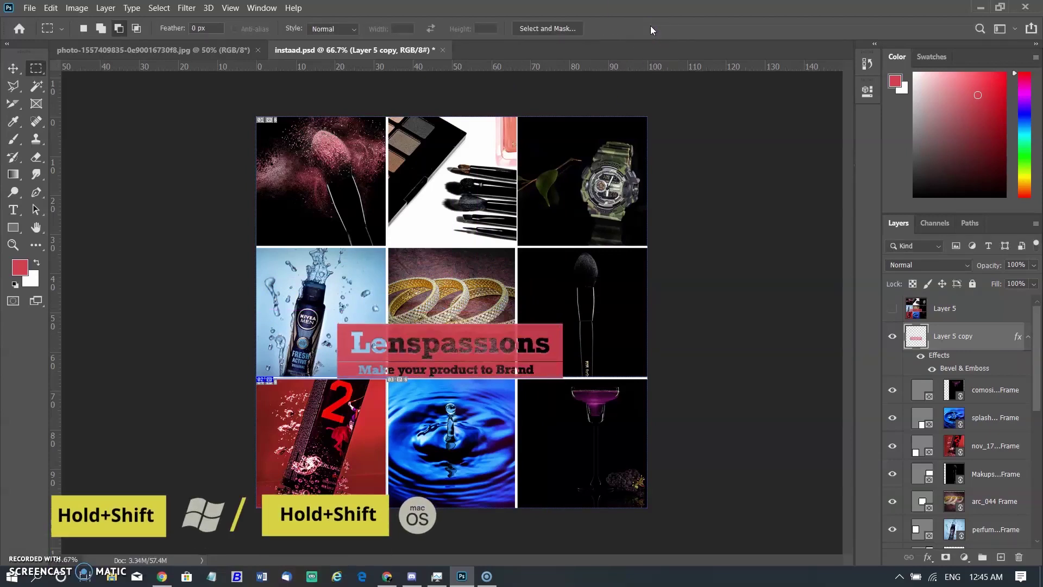
Enlarge the banner from both top corners, commit it, then undo back to the original size.
key("ctrl+t")
left_click_drag(337, 325, 252, 297)
left_click_drag(567, 296, 632, 275)
left_click(672, 28)
key("ctrl+z")
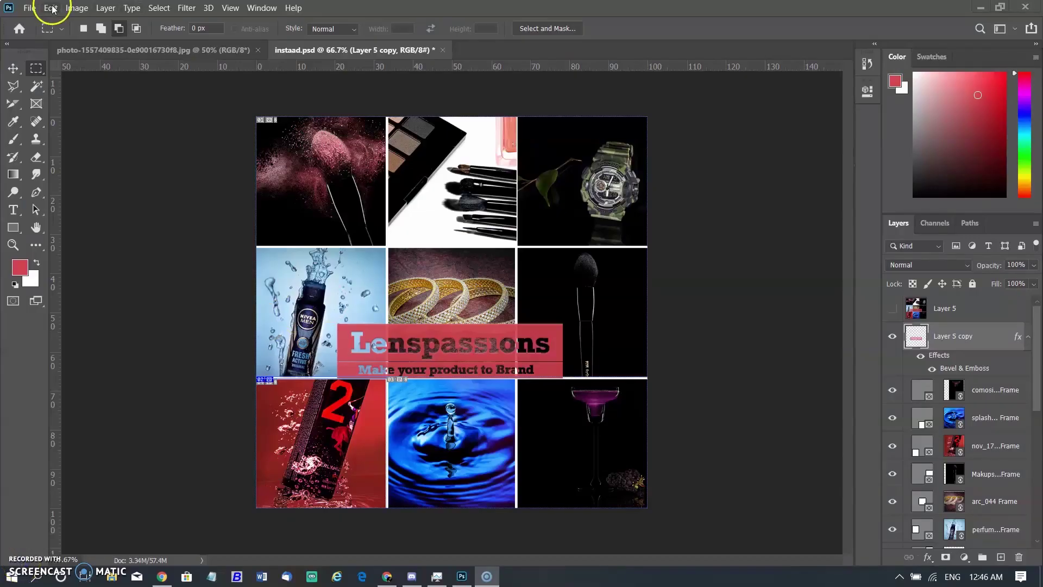
Check Use Legacy Free Transform in Edit > Preferences > General and confirm with OK.
left_click(53, 8)
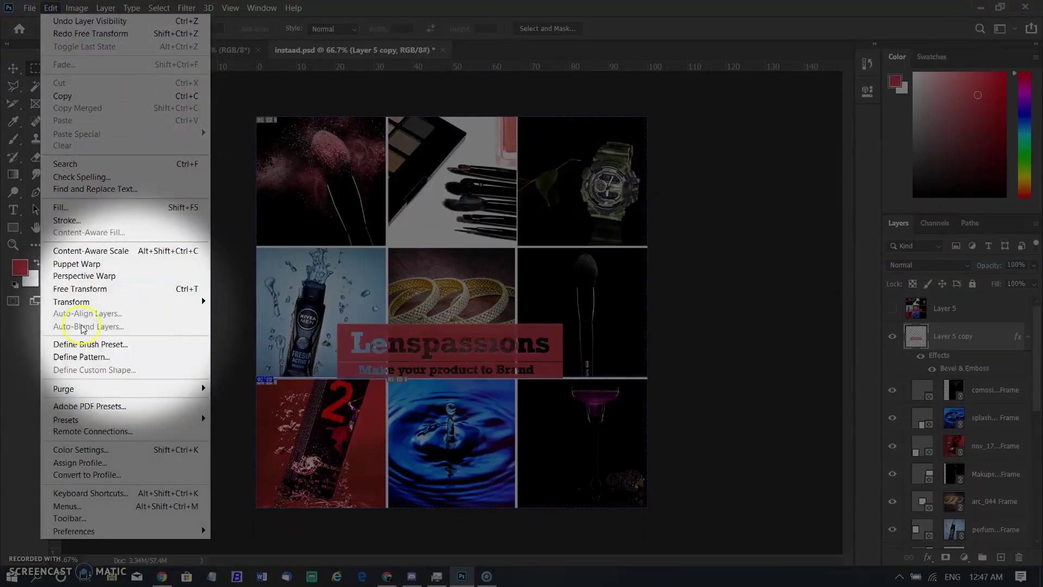
mouse_move(103, 537)
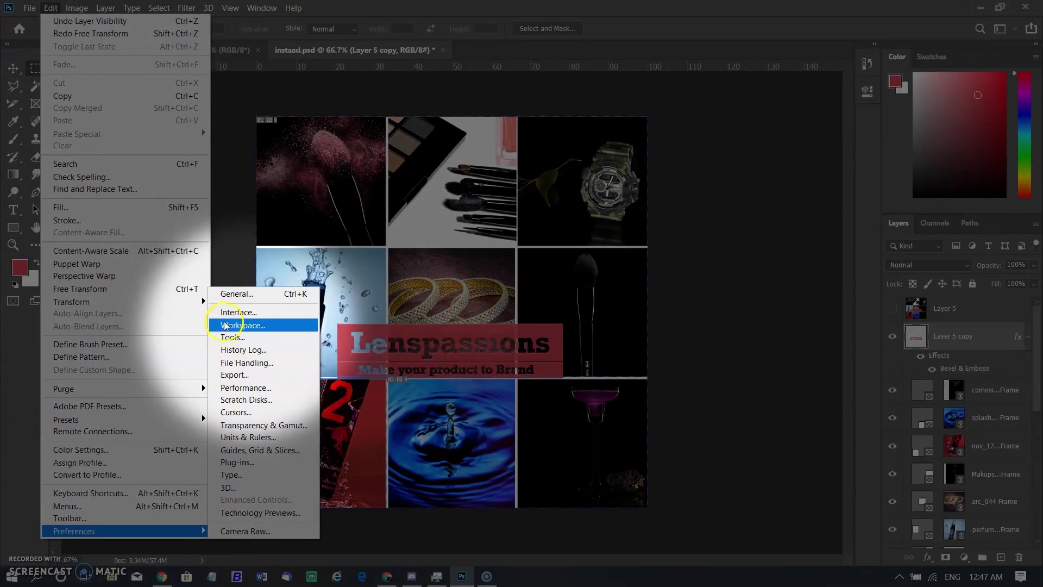
left_click(246, 297)
left_click(271, 241)
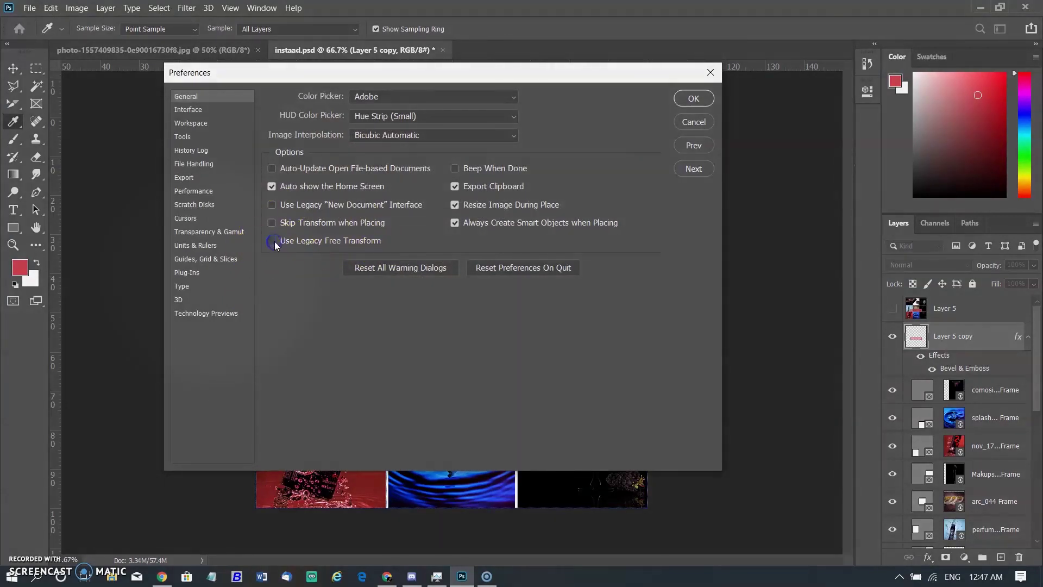
left_click(700, 100)
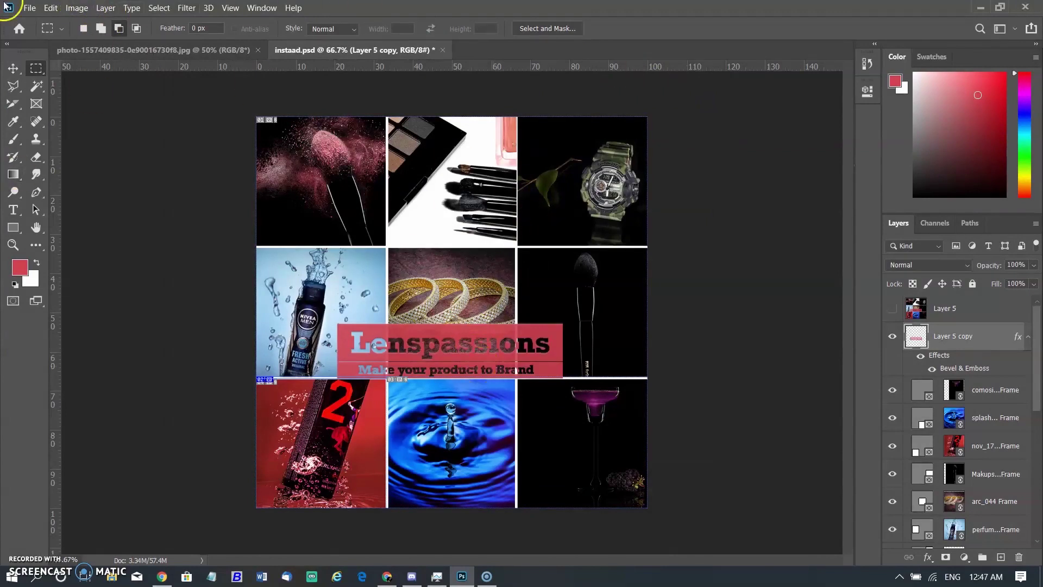
left_click(50, 7)
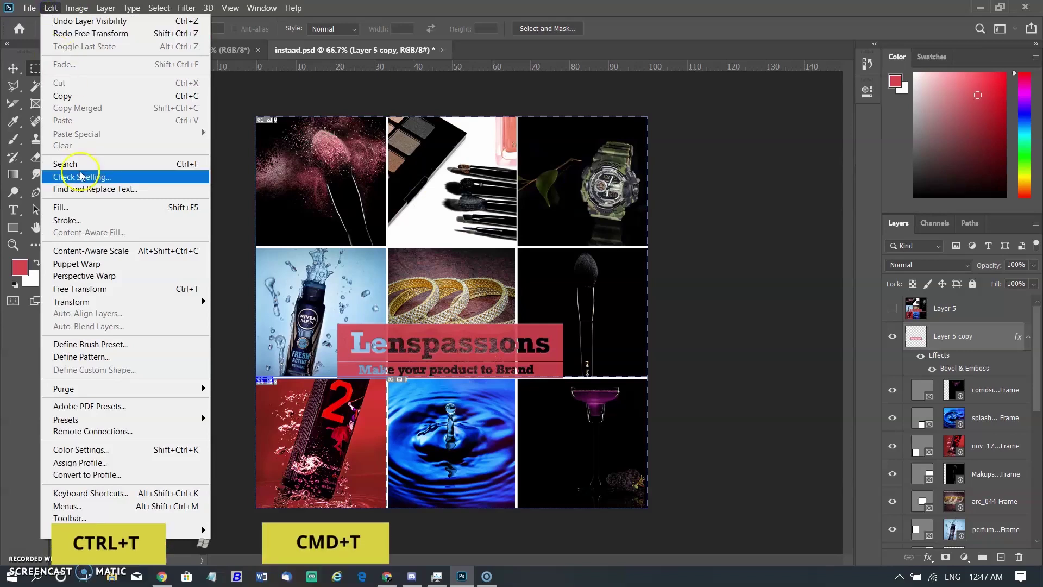
left_click(161, 288)
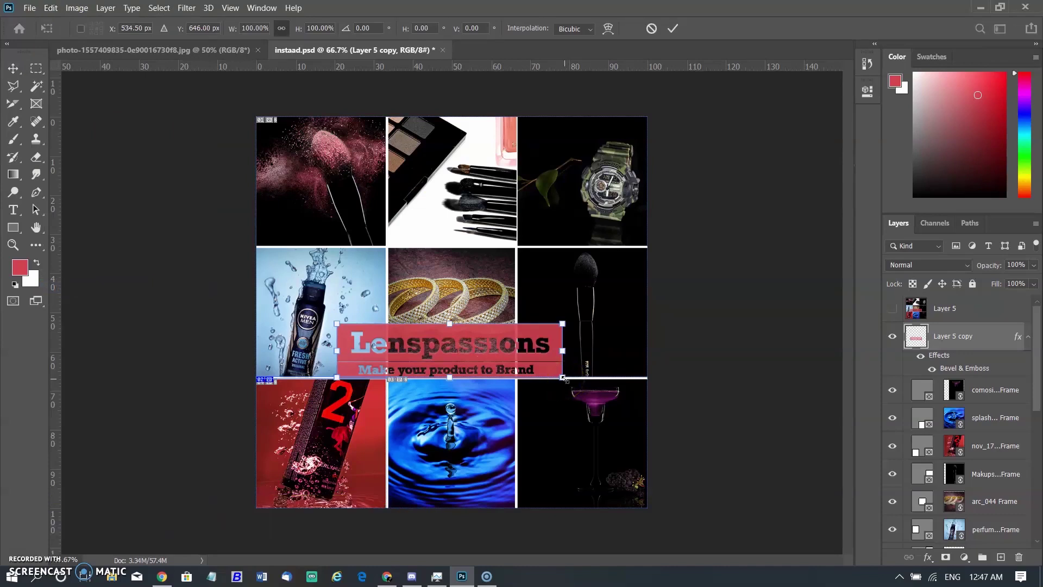
left_click_drag(564, 380, 659, 400)
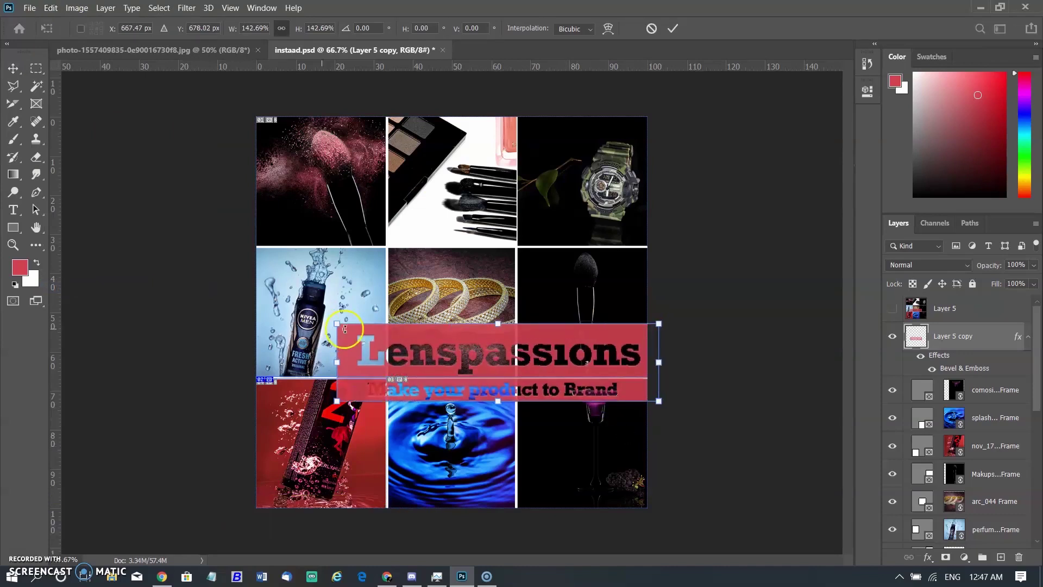
left_click_drag(337, 324, 264, 276)
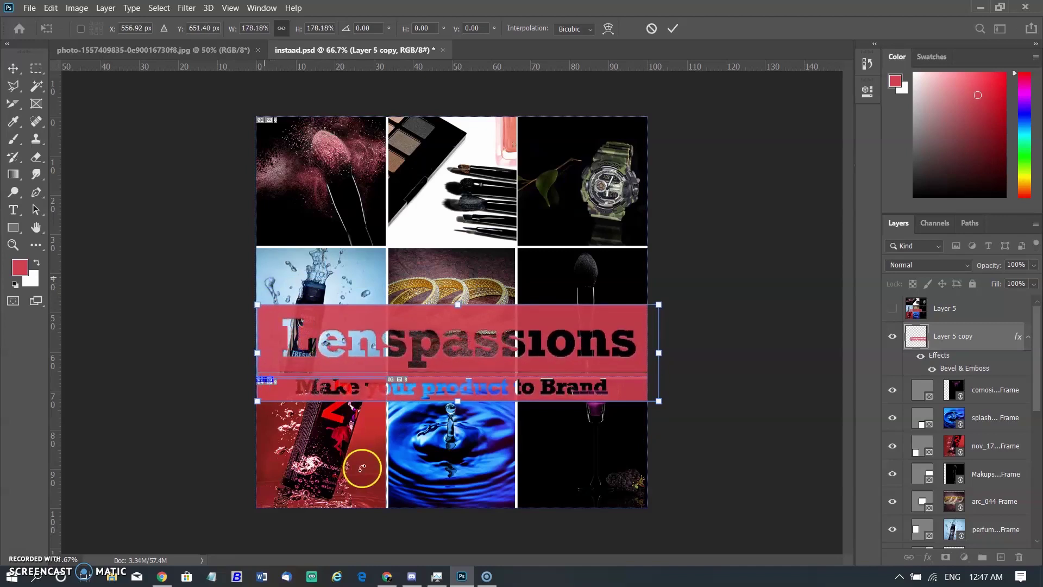
left_click(652, 28)
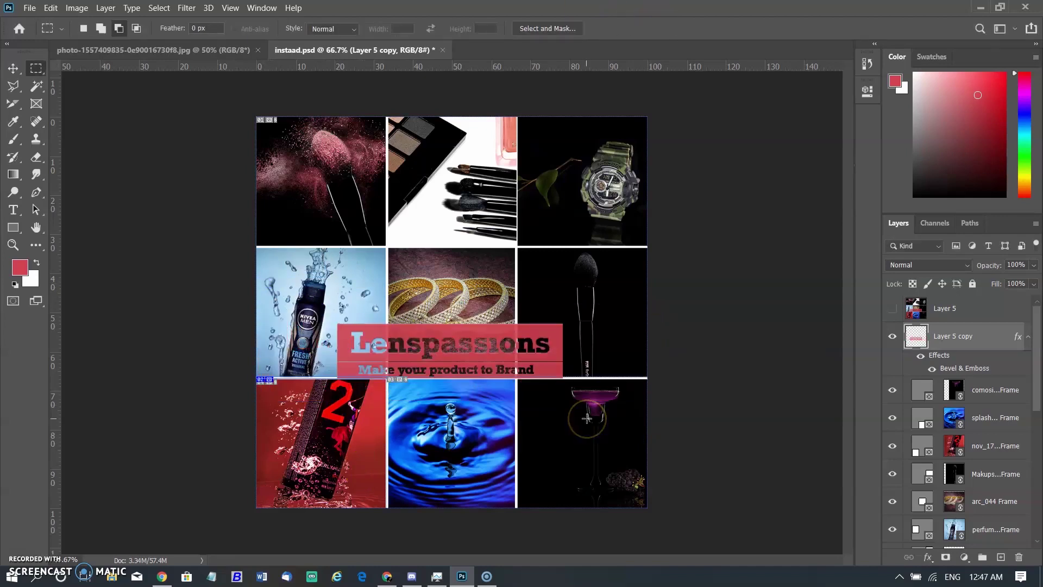
key("ctrl+t")
left_click_drag(562, 324, 696, 183)
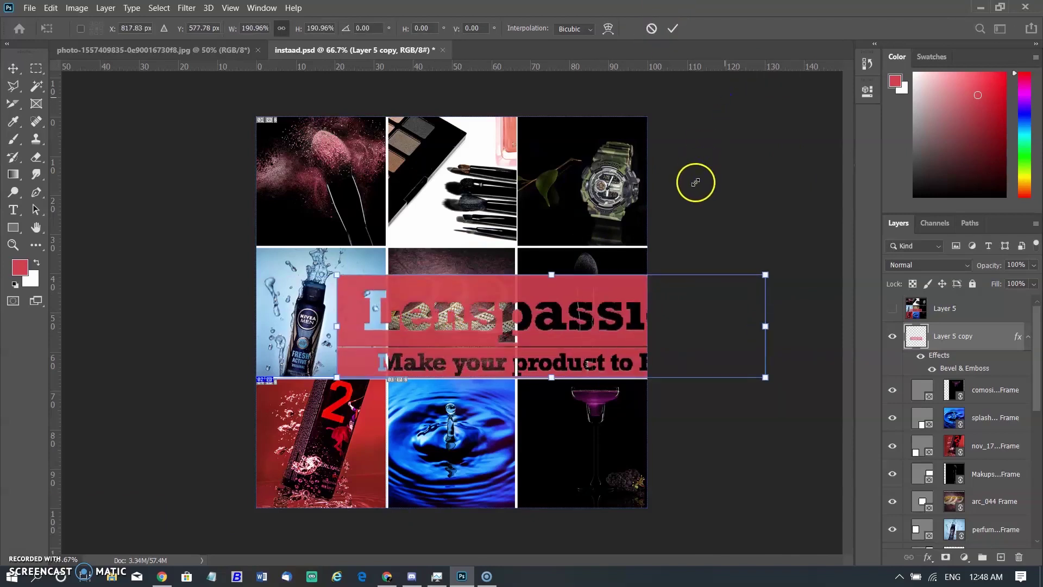
left_click(652, 28)
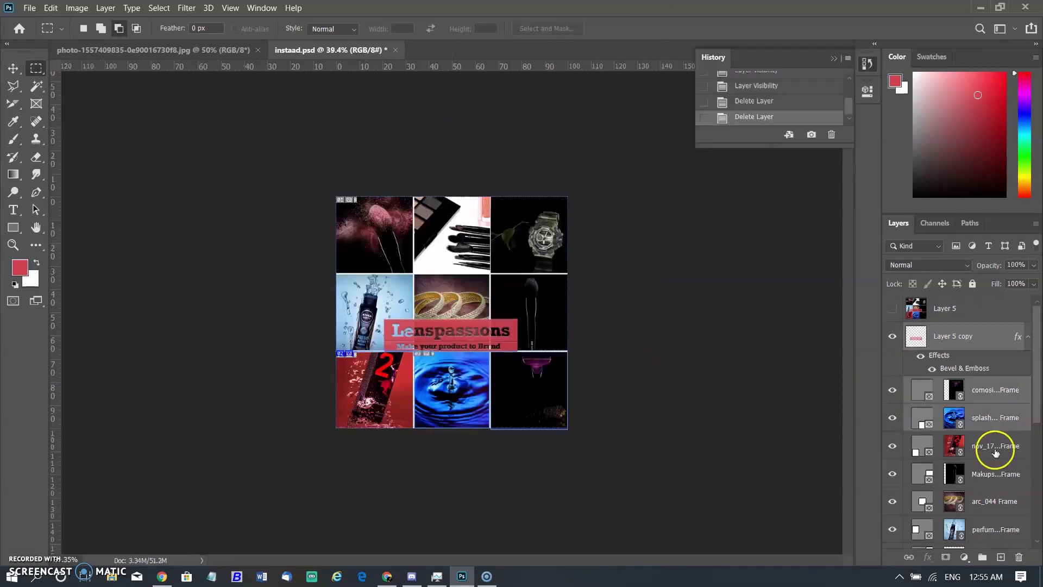
Select all collage layers from the watch-2 Frame down through Layer 0 and Color Fill 1.
scroll(994, 435, "down", 5)
left_click(994, 383, "ctrl")
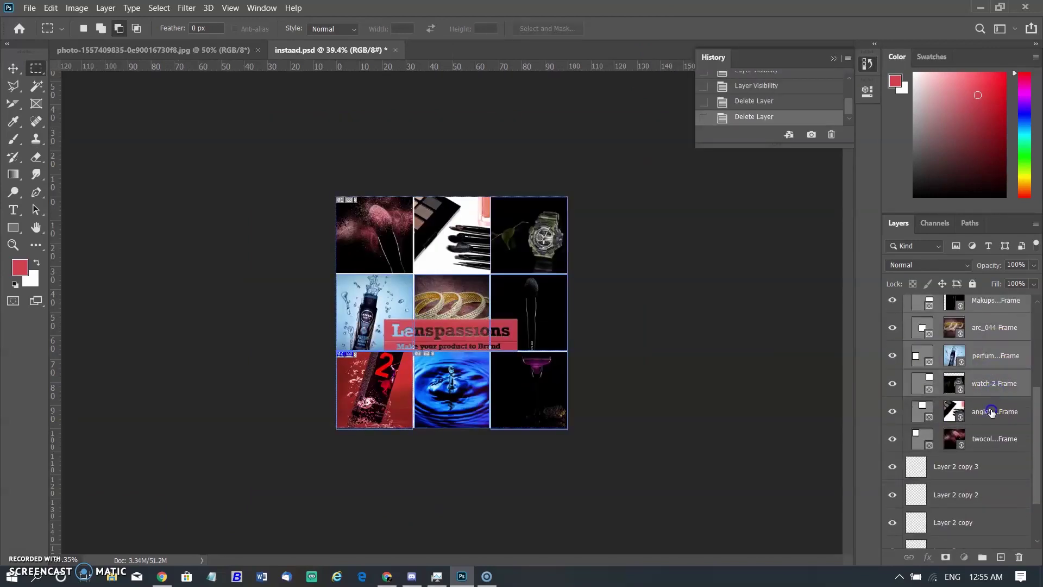
left_click(994, 411, "ctrl")
left_click(994, 438, "ctrl")
scroll(986, 435, "down", 2)
left_click(983, 396, "ctrl")
left_click(978, 424, "ctrl")
left_click(972, 452, "ctrl")
left_click(971, 483, "ctrl")
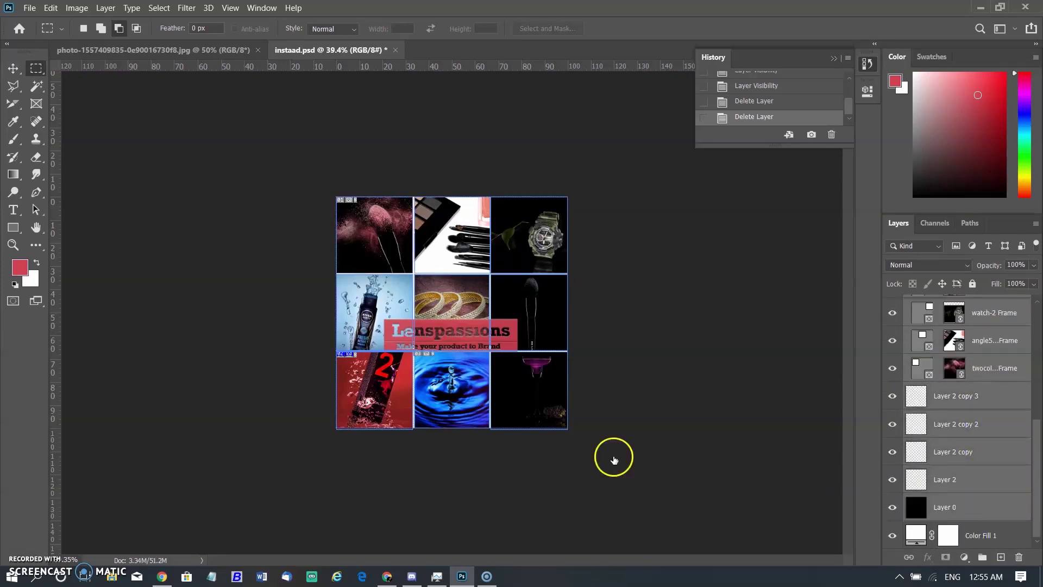
Scale the whole collage to about 136%, then cancel the transform.
key("ctrl+t")
left_click_drag(566, 176, 600, 221)
left_click(651, 28)
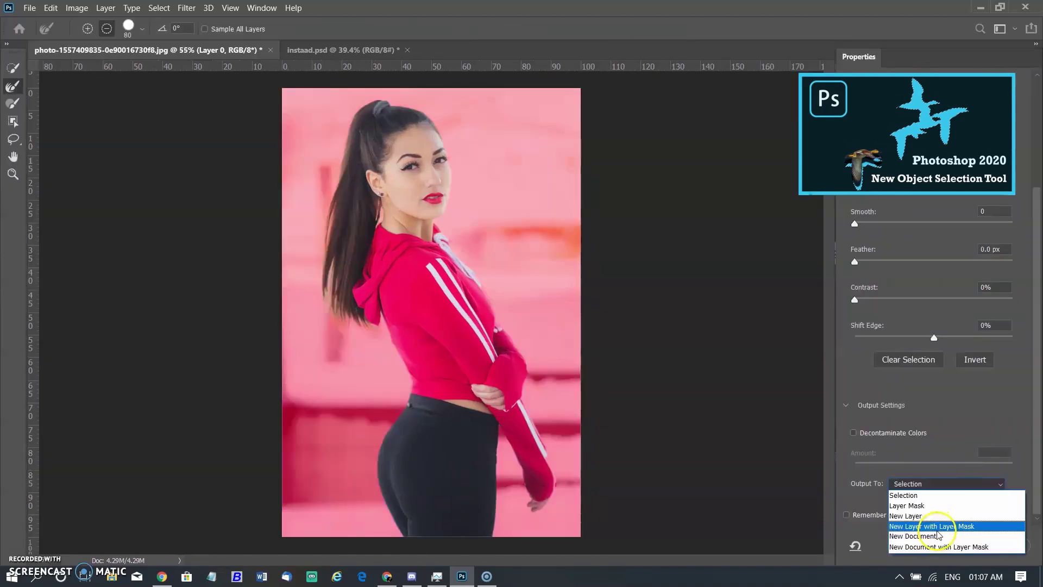
Output the Select and Mask refinement as a New Layer with Layer Mask.
left_click(936, 530)
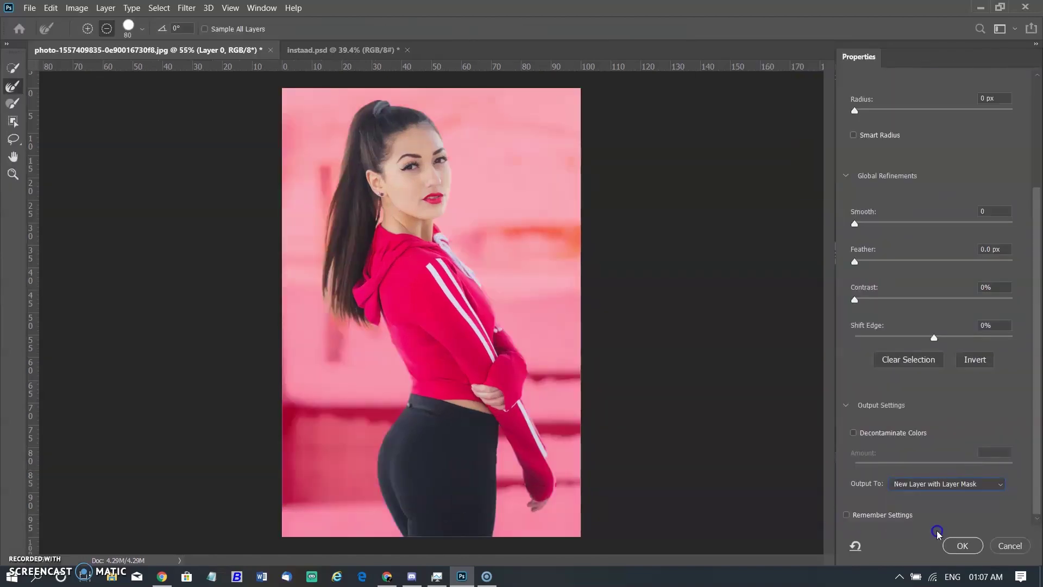
left_click(950, 543)
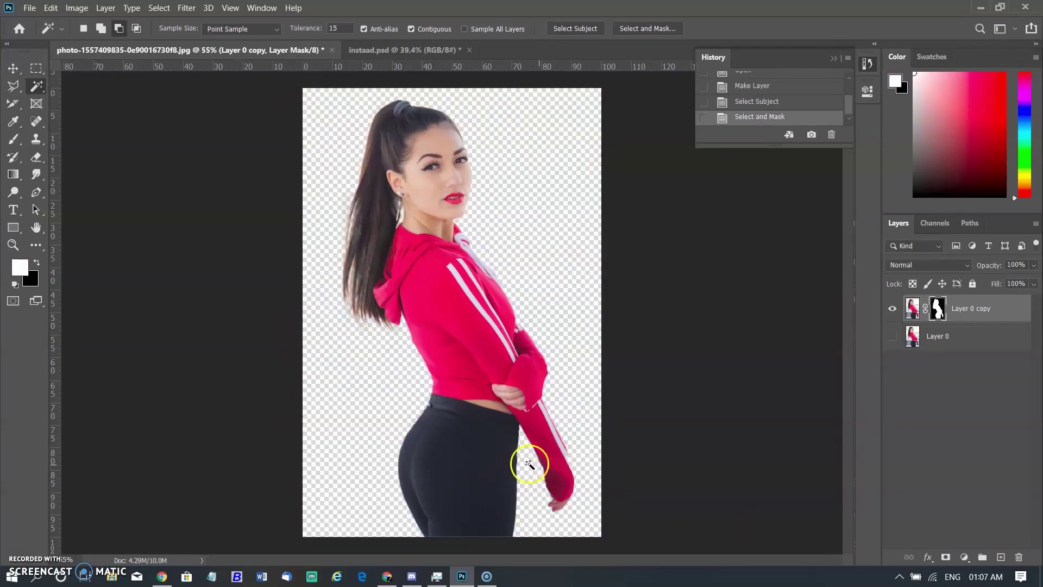
left_click(48, 8)
mouse_move(196, 302)
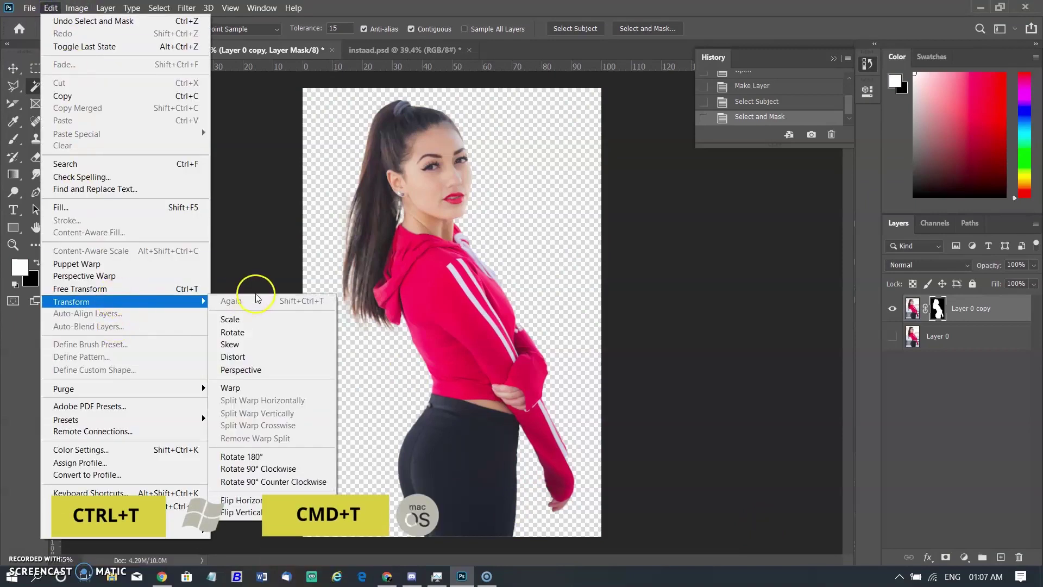
left_click(132, 288)
left_click_drag(598, 88, 557, 161)
left_click_drag(581, 118, 602, 86)
right_click(505, 233)
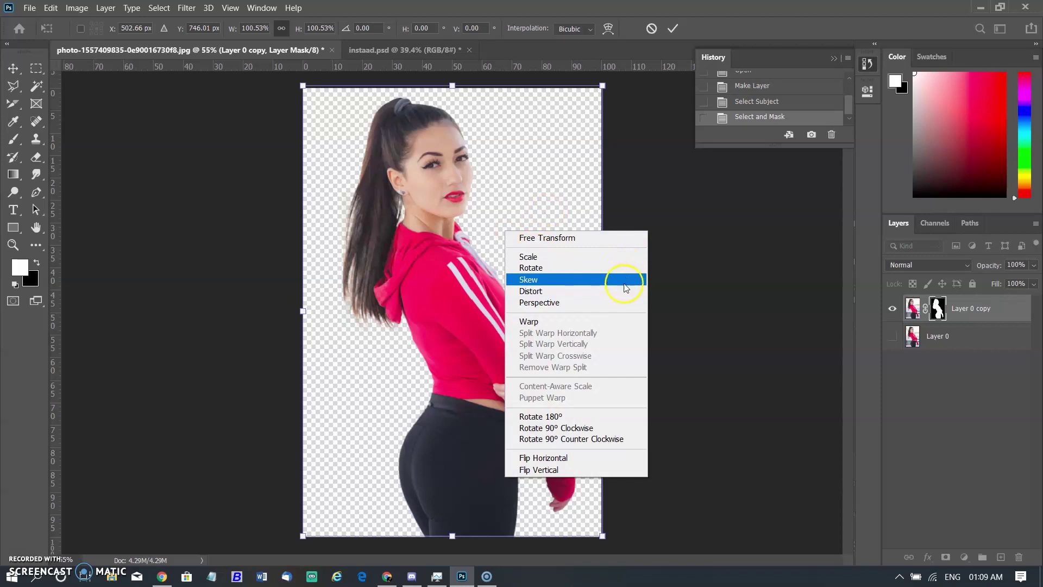
left_click(605, 256)
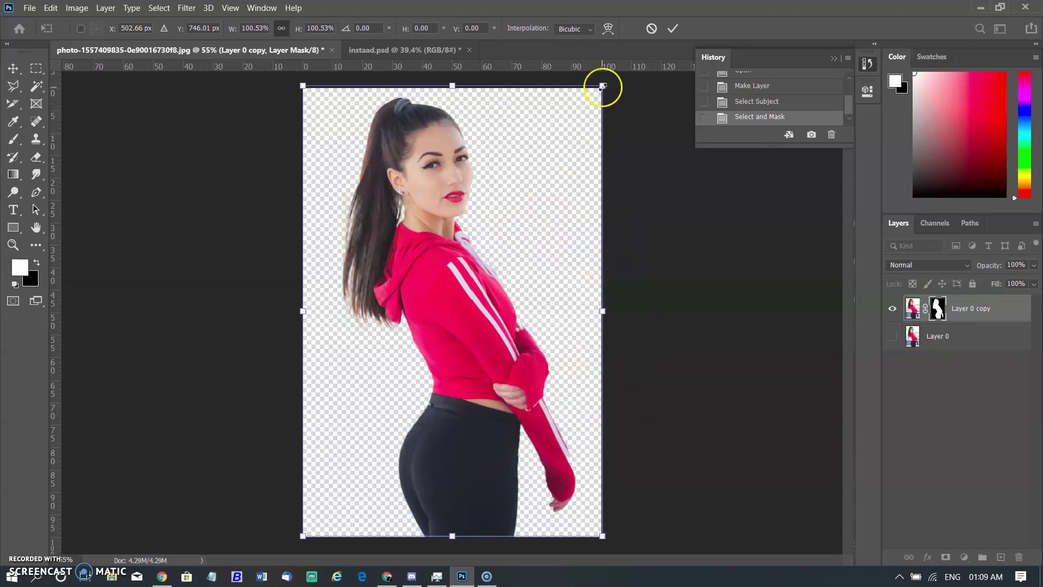
left_click_drag(603, 86, 484, 278)
left_click_drag(399, 318, 461, 318)
left_click_drag(539, 273, 509, 317)
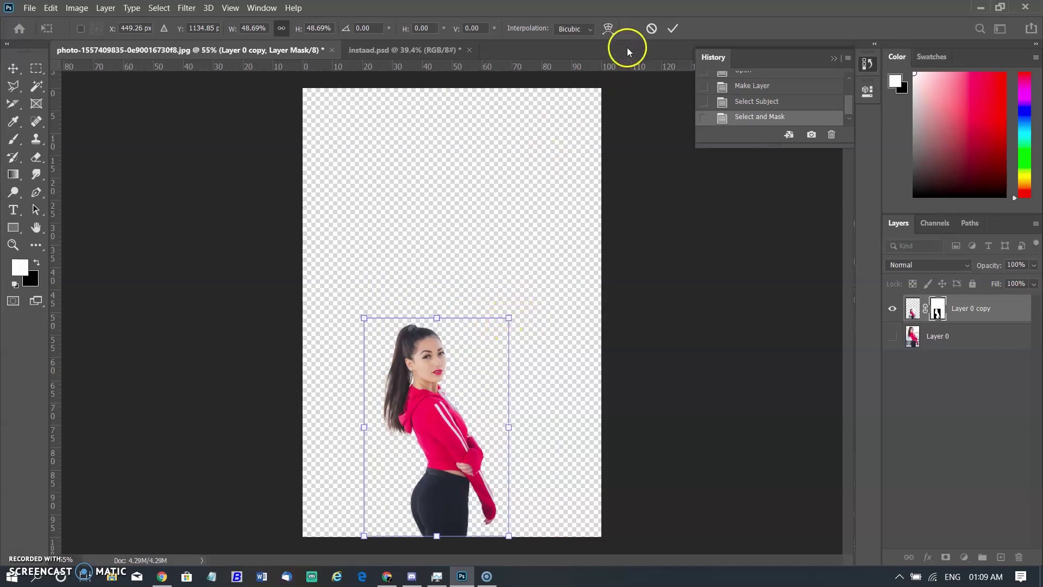
left_click(652, 28)
key("ctrl+t")
key("Escape")
key("ctrl+t")
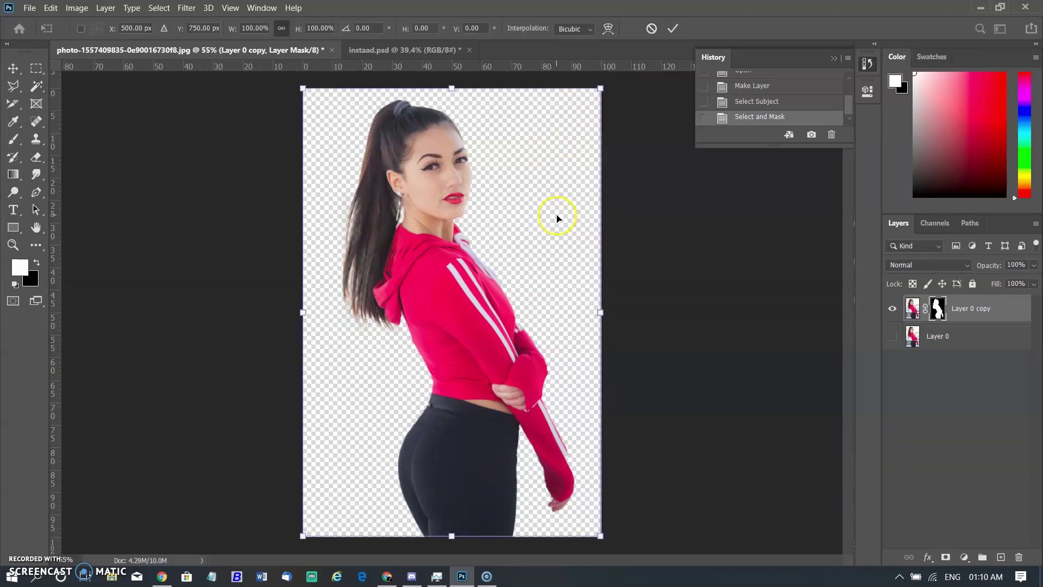
right_click(556, 217)
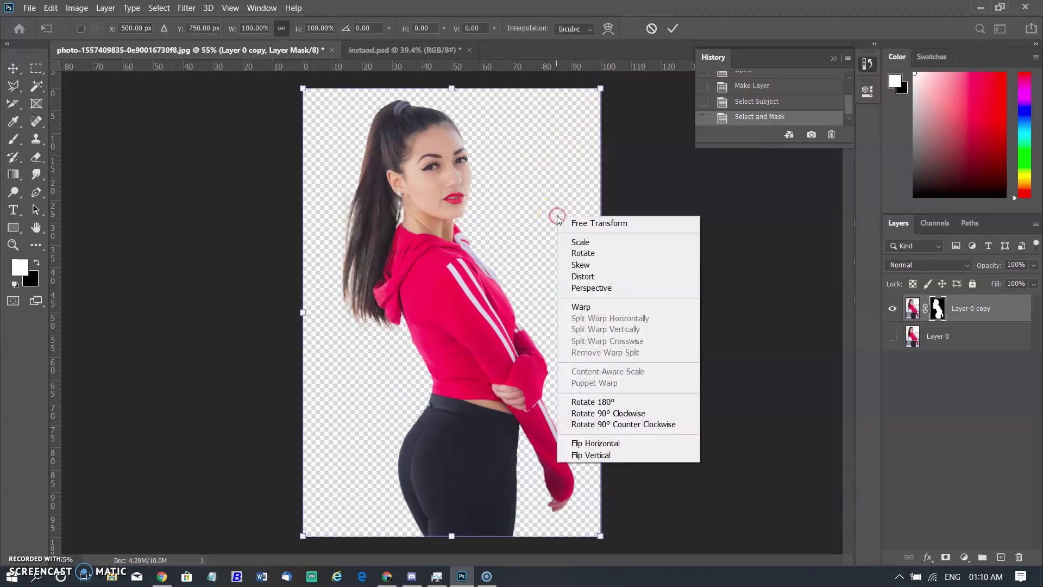
left_click(597, 258)
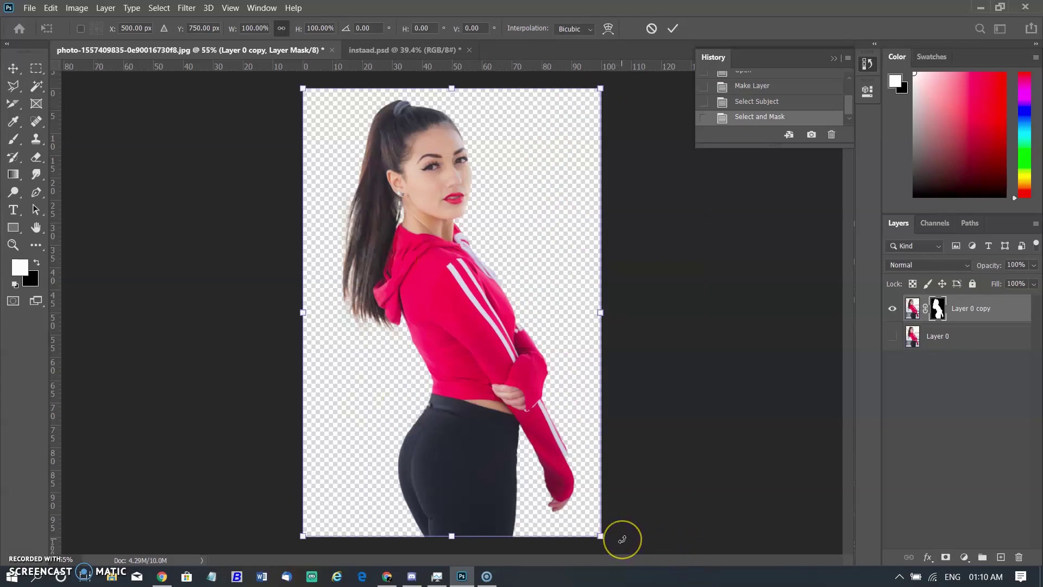
left_click_drag(622, 538, 767, 462)
left_click(652, 28)
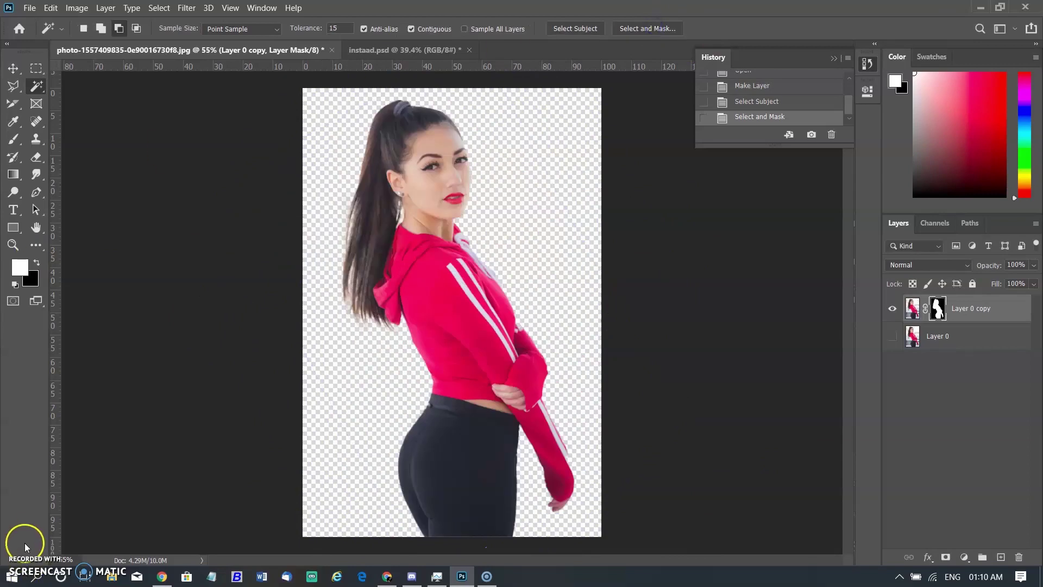
Try skewing the woman layer and discard it, then start a 534 × 400 px Clipboard-preset document.
key("ctrl+t")
right_click(393, 279)
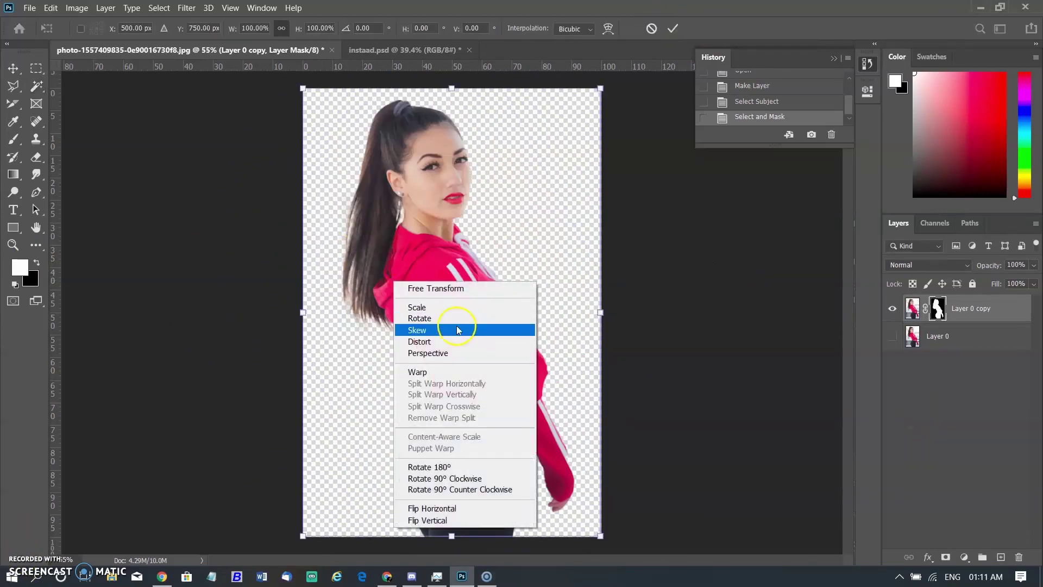
left_click(450, 330)
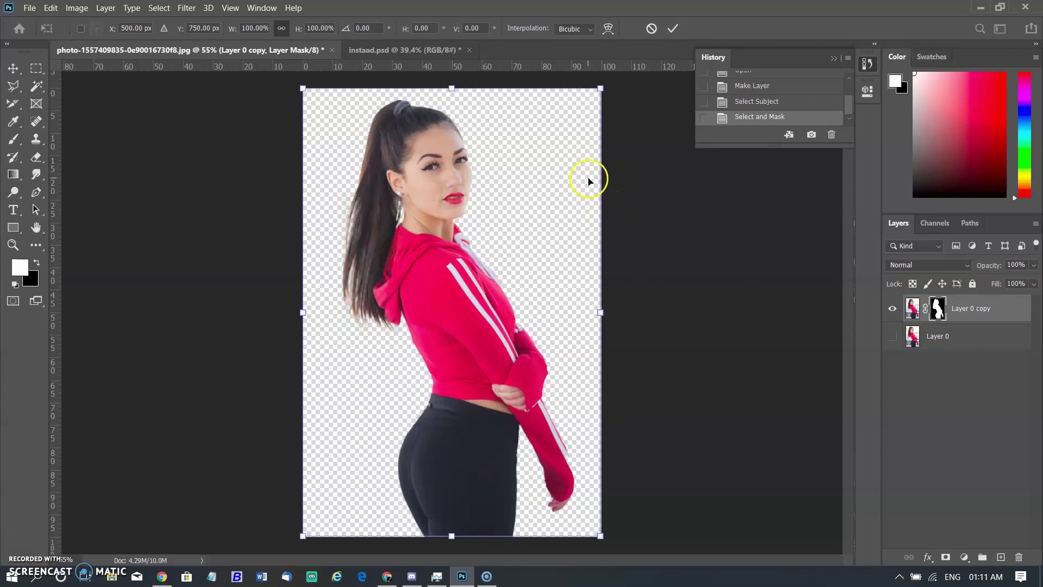
left_click_drag(608, 92, 696, 89)
left_click_drag(298, 97, 204, 91)
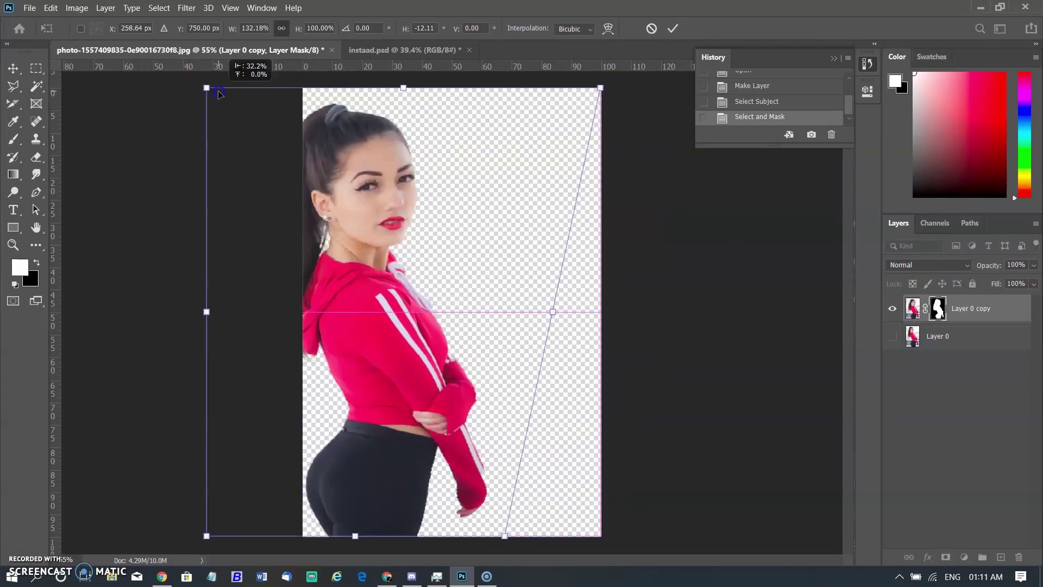
key("ctrl+z")
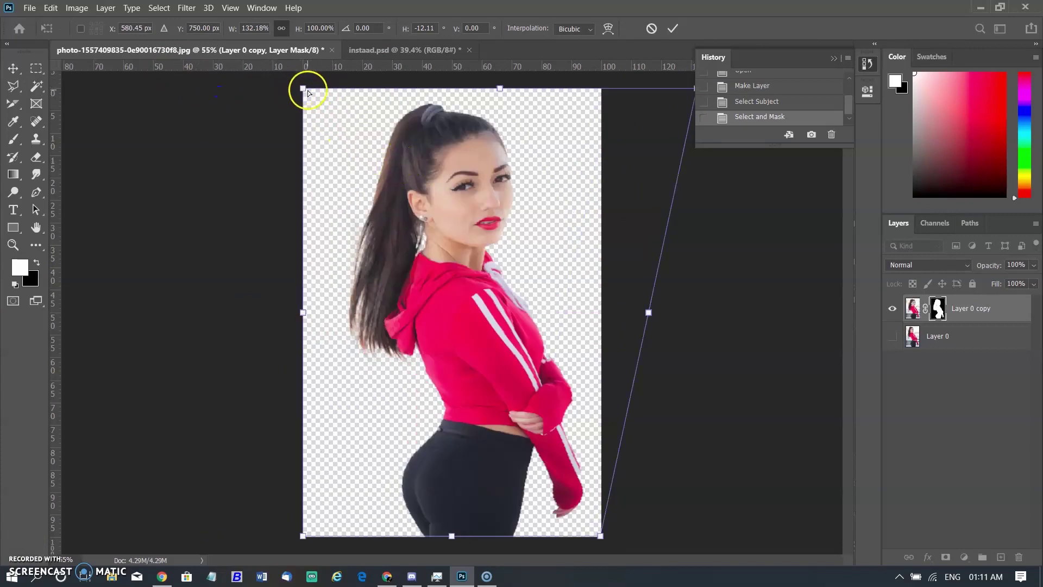
left_click_drag(307, 90, 233, 97)
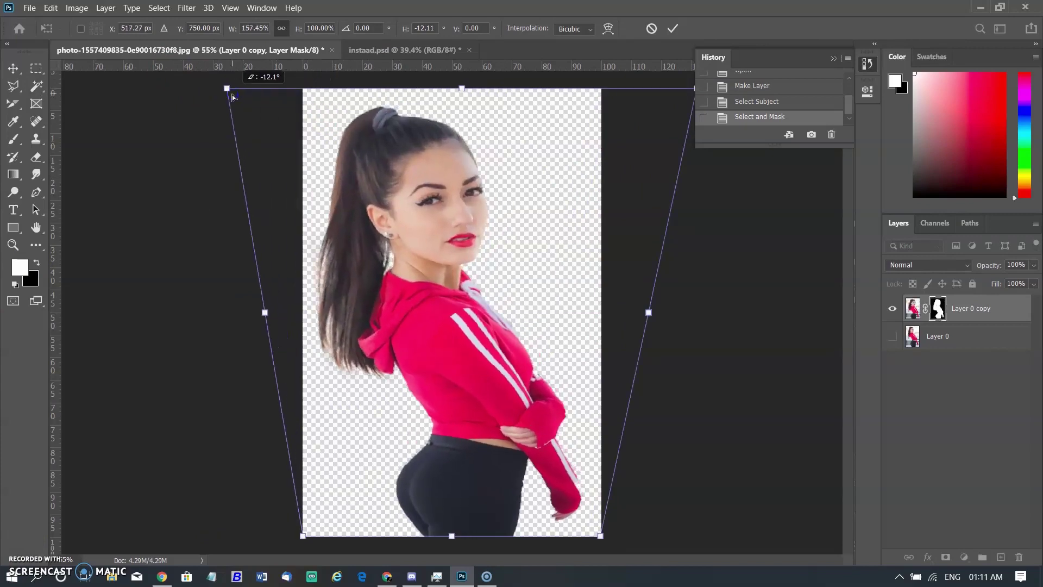
left_click(652, 29)
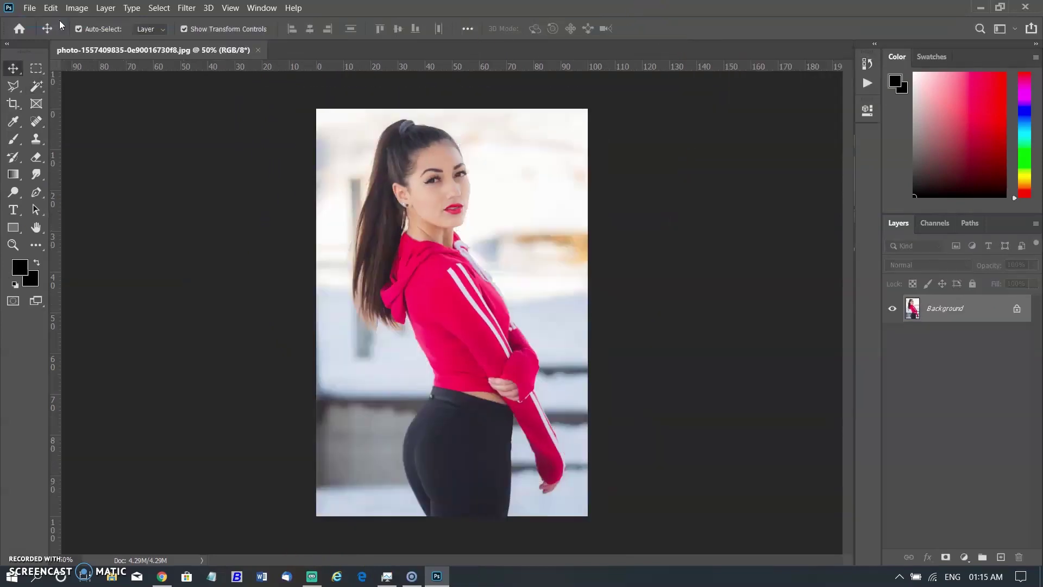
key("ctrl+n")
left_click(195, 202)
Create the new document, paste the cardboard box photo, and start a text layer on its front.
left_click(758, 483)
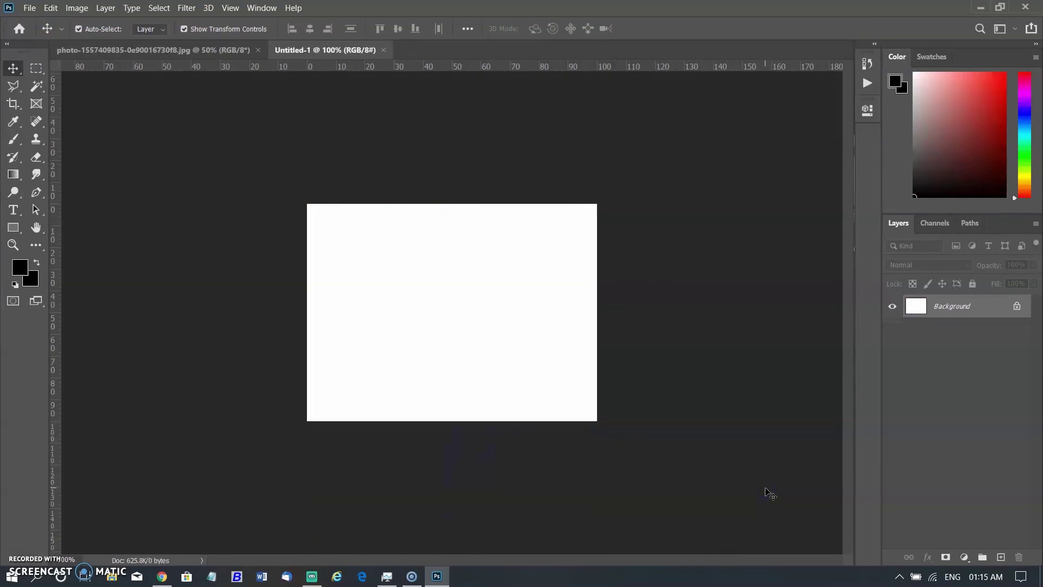
key("ctrl+v")
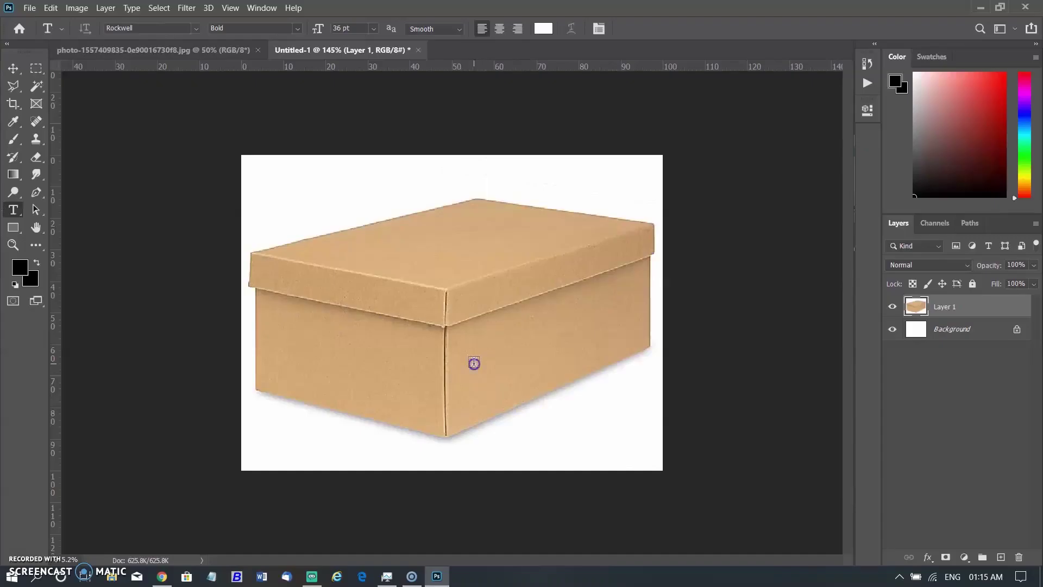
left_click(473, 363)
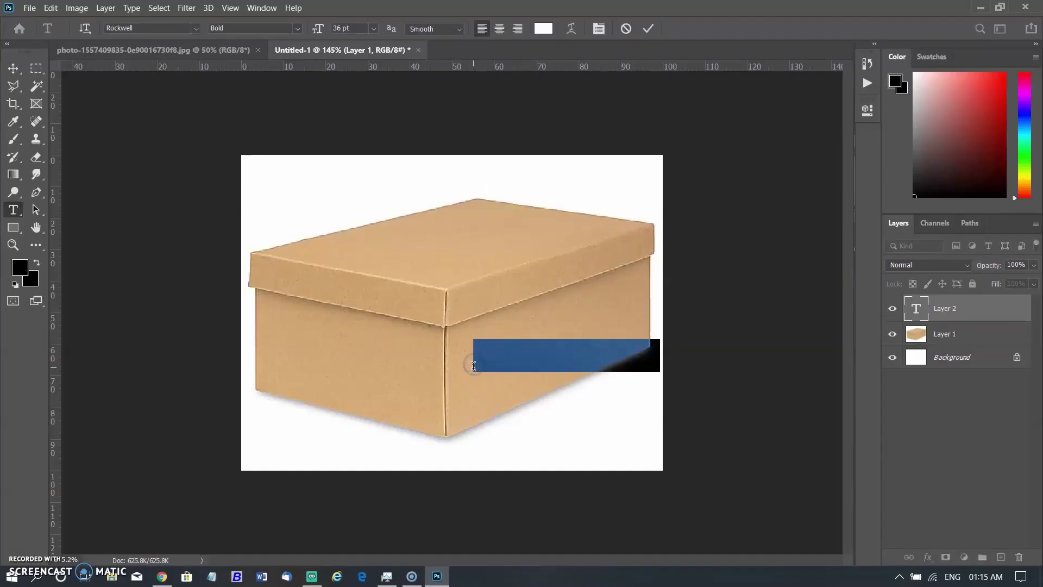
left_click(472, 366)
type("ALorem Ipsu")
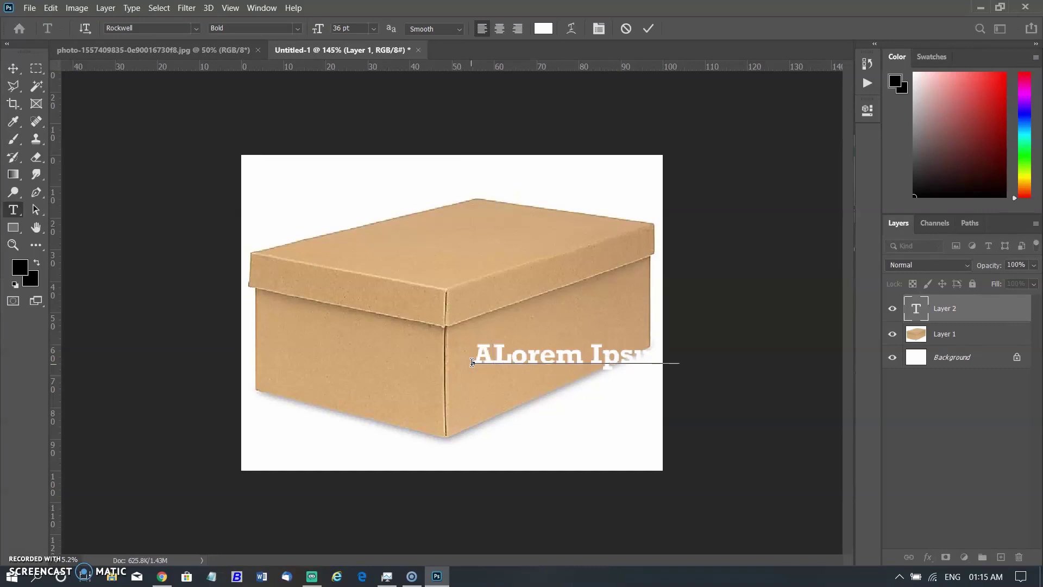
type("d")
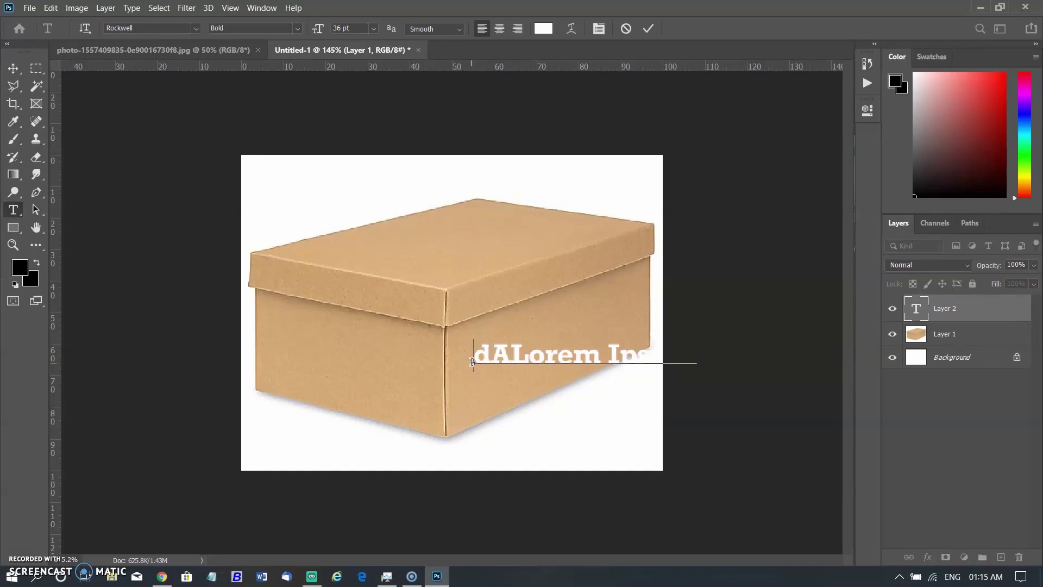
key("BackSpace")
key("ctrl+a")
Replace the placeholder text with 'Nike', then preview the Shutterstock Nike logo in the browser.
type("Nike")
key("shift+Left")
key("shift+Left")
key("shift+Left")
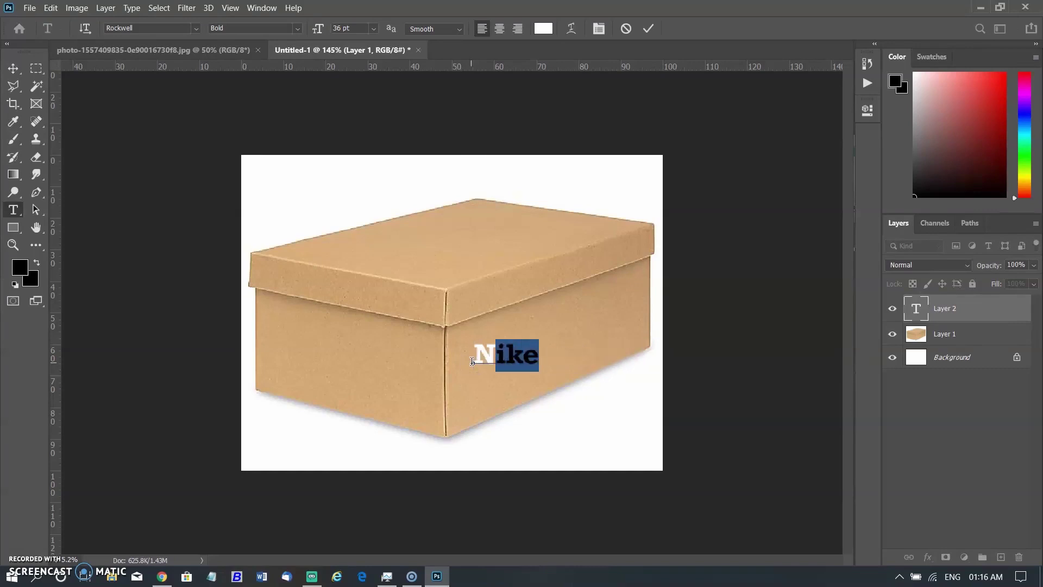
key("Home")
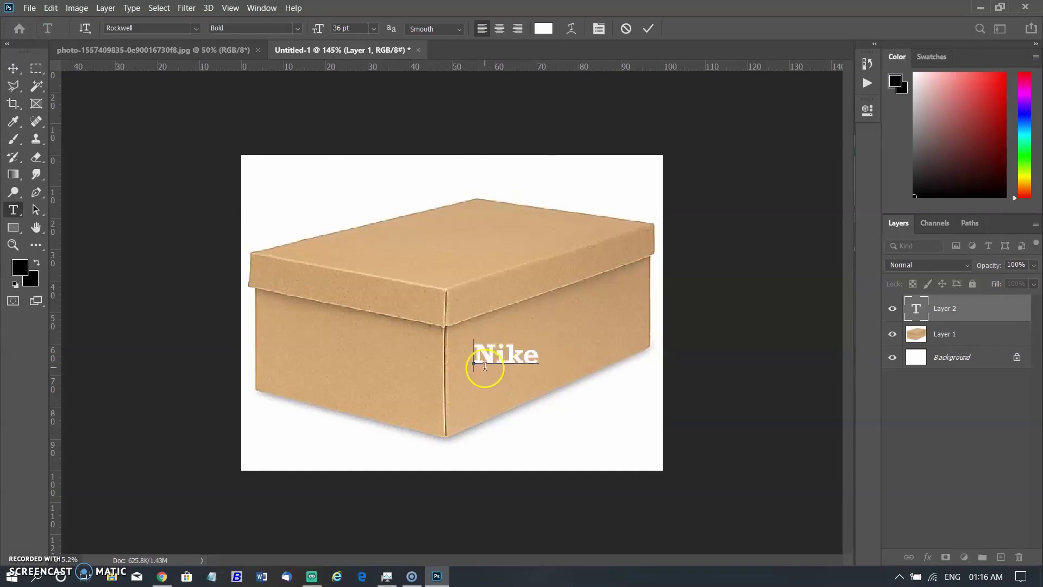
key("alt+Tab")
left_click(125, 257)
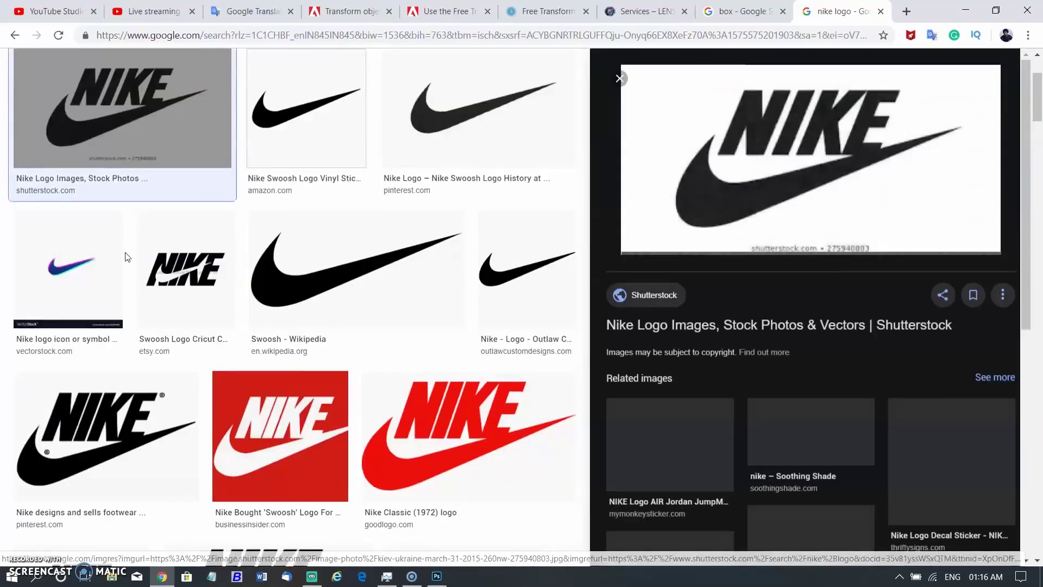
Copy the Shutterstock Nike logo preview and paste it into the shoebox document as Layer 2.
right_click(662, 186)
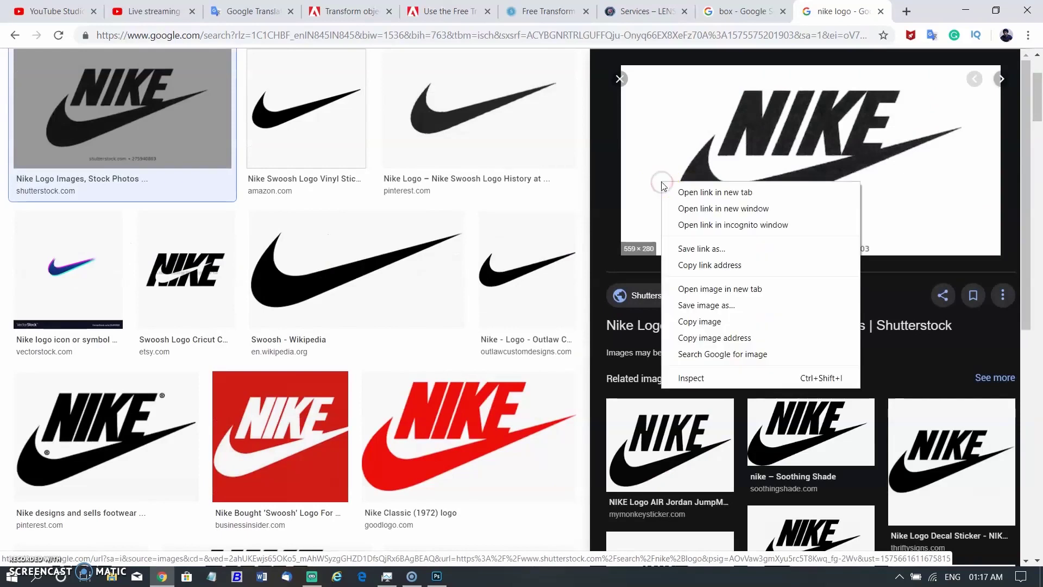
left_click(699, 322)
key("alt+Tab")
key("ctrl+v")
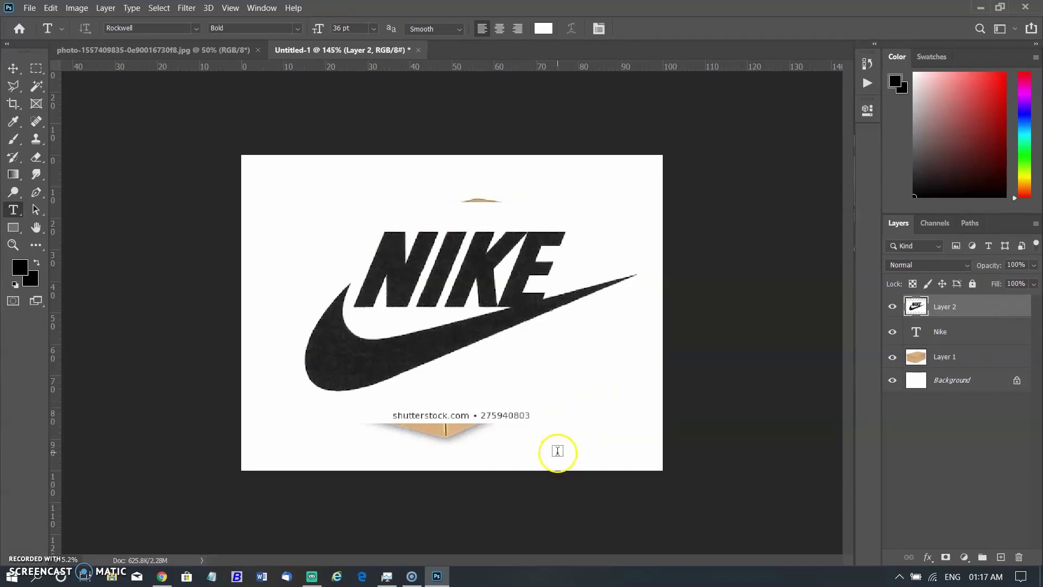
Hide Layer 2, set the Nike text to 72 pt, and move it onto the box's long side at about 129%.
left_click(892, 308)
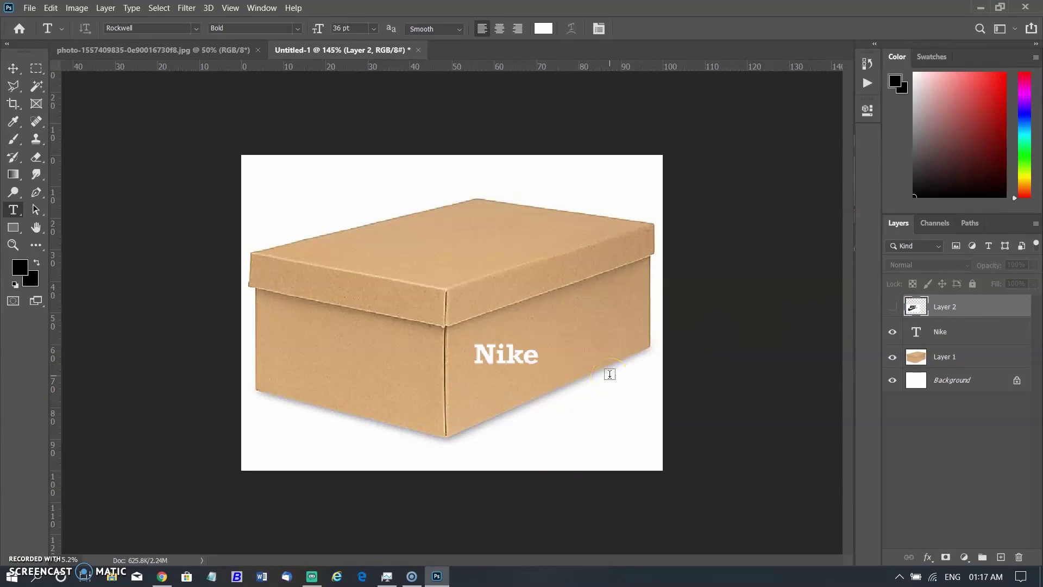
left_click(927, 332)
left_click(373, 28)
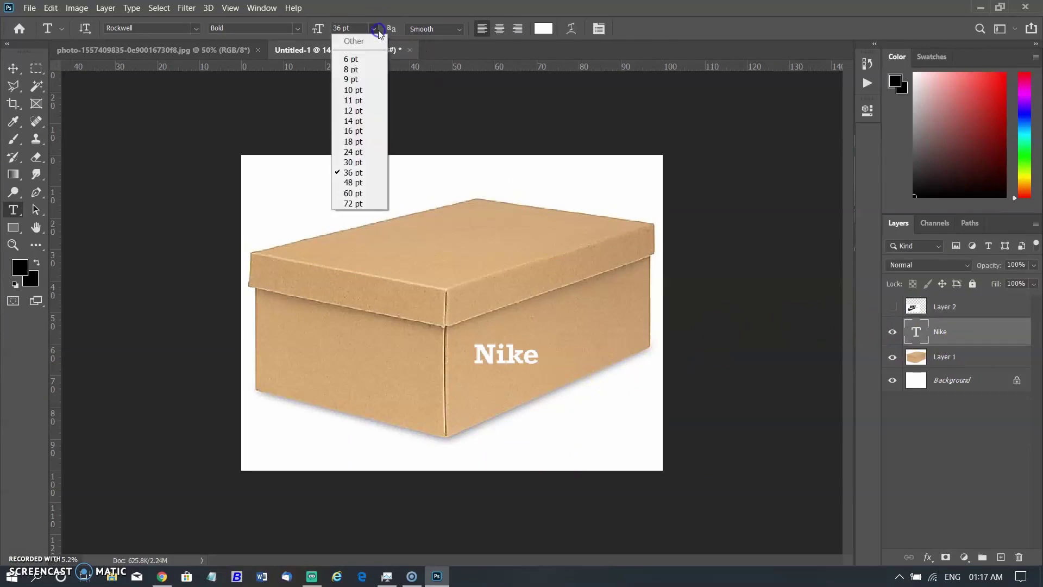
left_click(354, 204)
key("ctrl+t")
left_click_drag(540, 369, 349, 366)
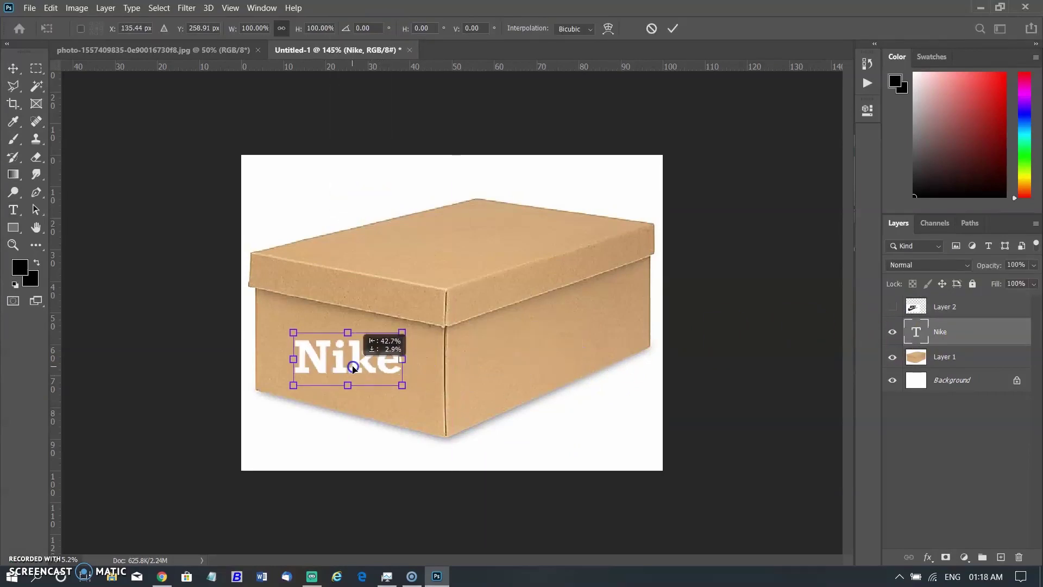
mouse_move(404, 332)
left_mouse_down()
mouse_move(435, 317)
mouse_move(415, 322)
left_mouse_up()
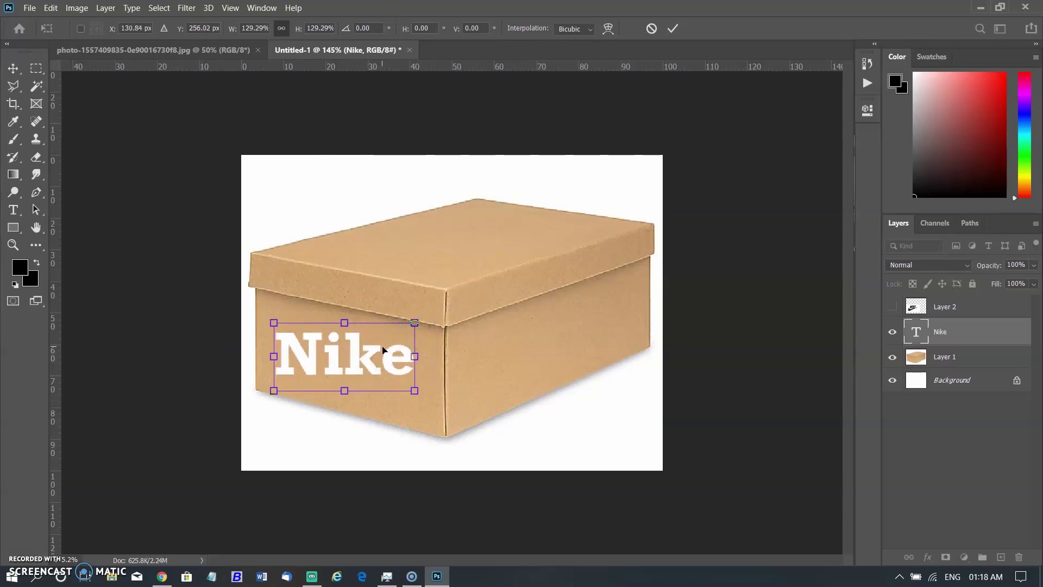
key("Return")
Change the Nike text colour to black.
left_click(543, 28)
left_click_drag(680, 342, 687, 463)
left_click(989, 285)
Skew the Nike text so it slants along the box's front face.
key("ctrl+t")
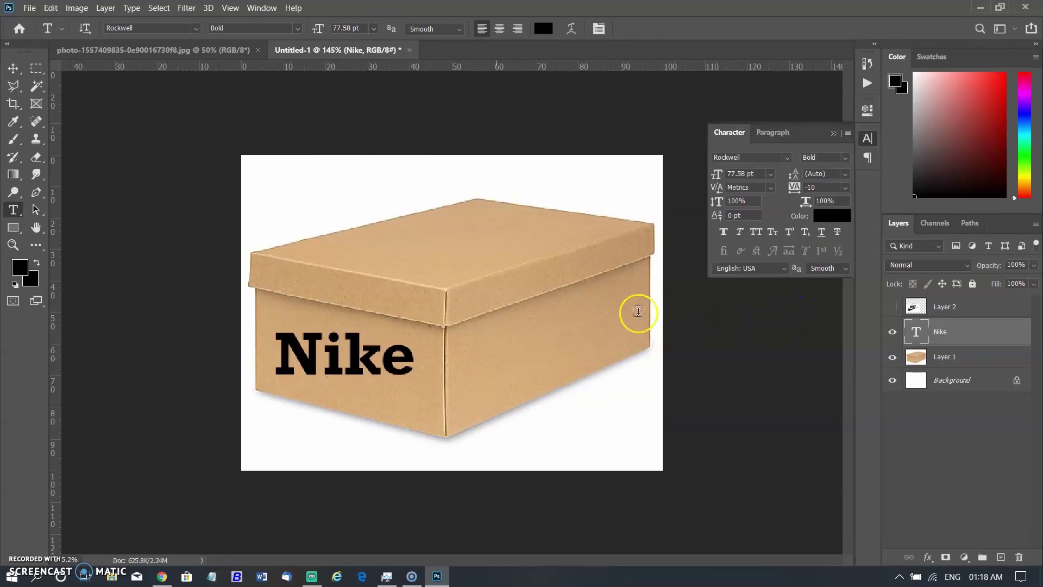
key("ctrl+t")
right_click(359, 359)
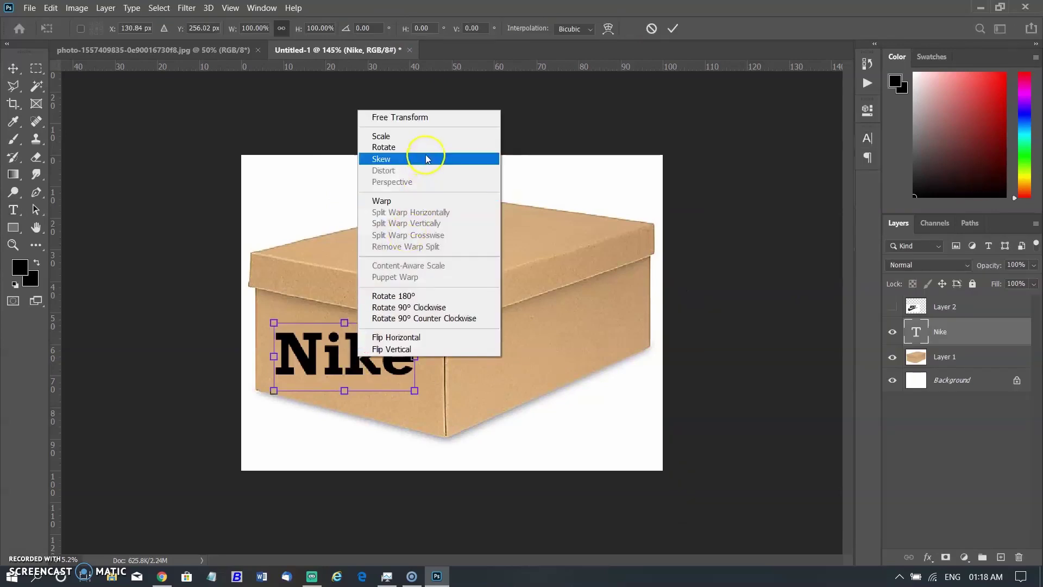
left_click(431, 164)
left_click_drag(415, 322, 424, 354)
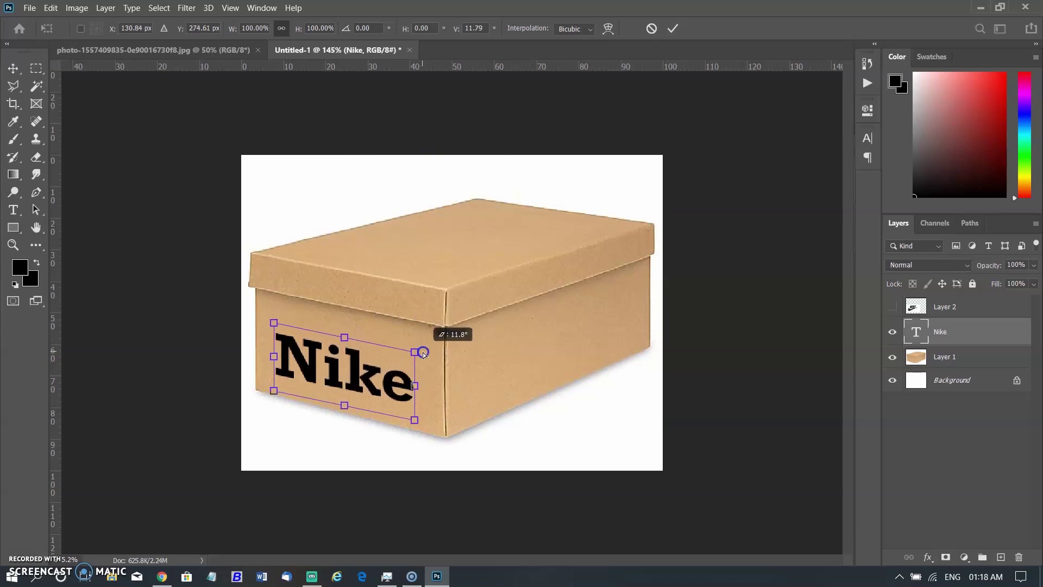
left_click_drag(274, 322, 276, 316)
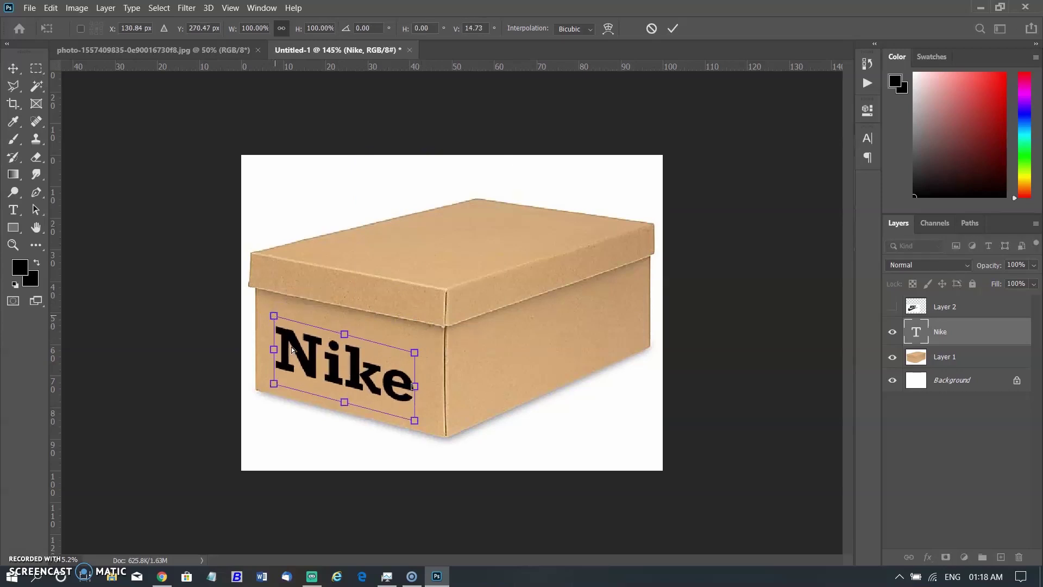
left_click_drag(413, 420, 409, 409)
key("Return")
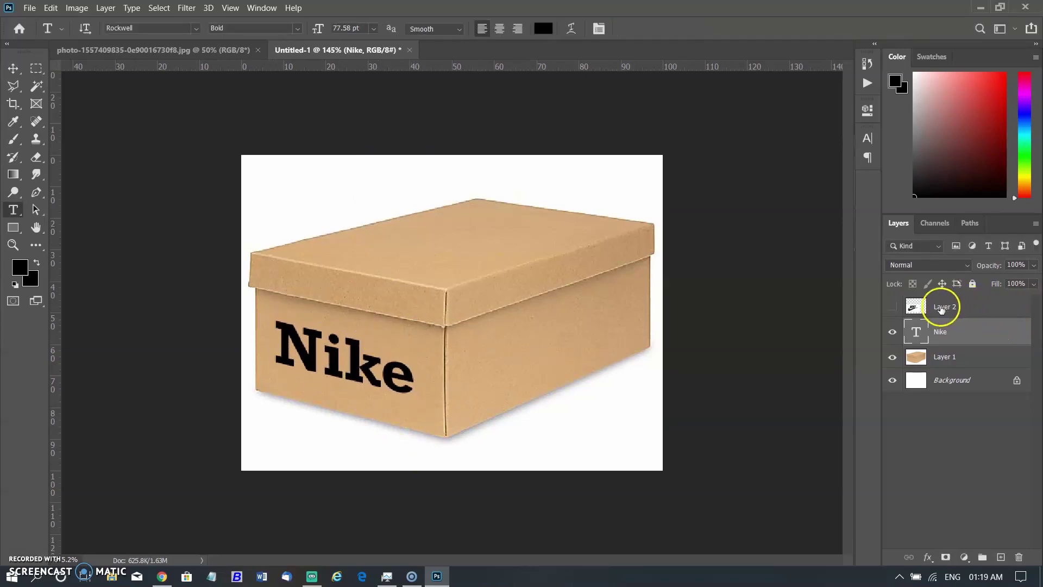
Show the pasted Nike logo layer and move it right over the box.
left_click(960, 307)
left_click(892, 306)
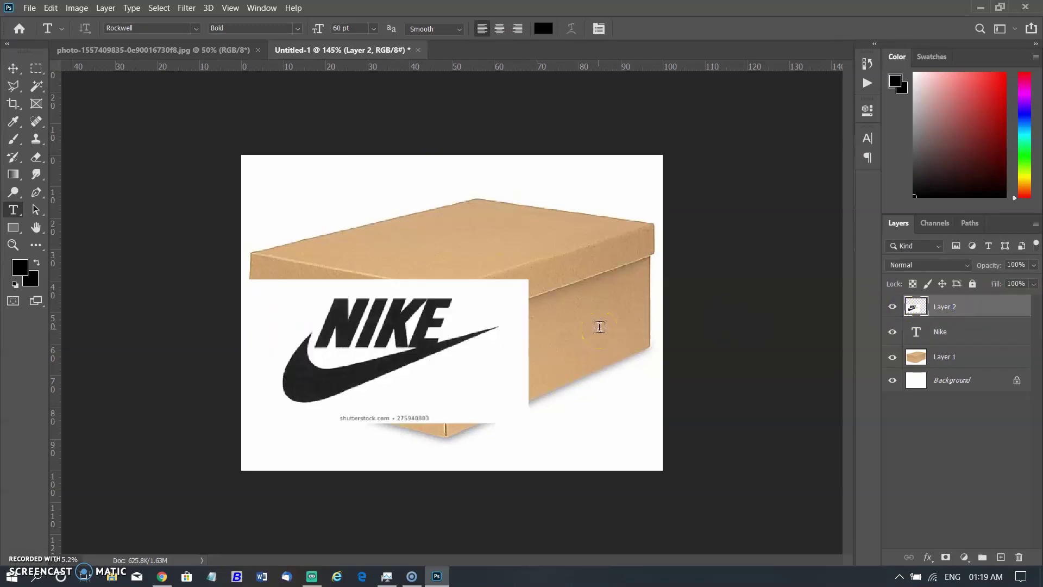
left_click(14, 69)
left_click_drag(463, 351, 558, 368)
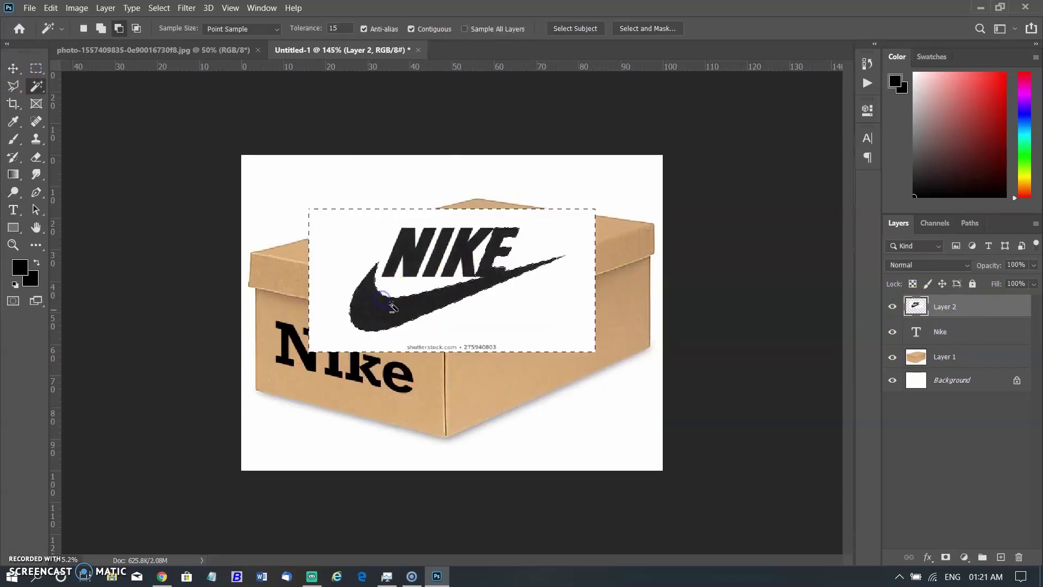
Magic Wand the logo's white background, excluding the NIKE letters and swoosh, and delete it.
left_click(413, 256, "shift")
left_click(438, 253, "alt")
left_click(459, 263, "alt")
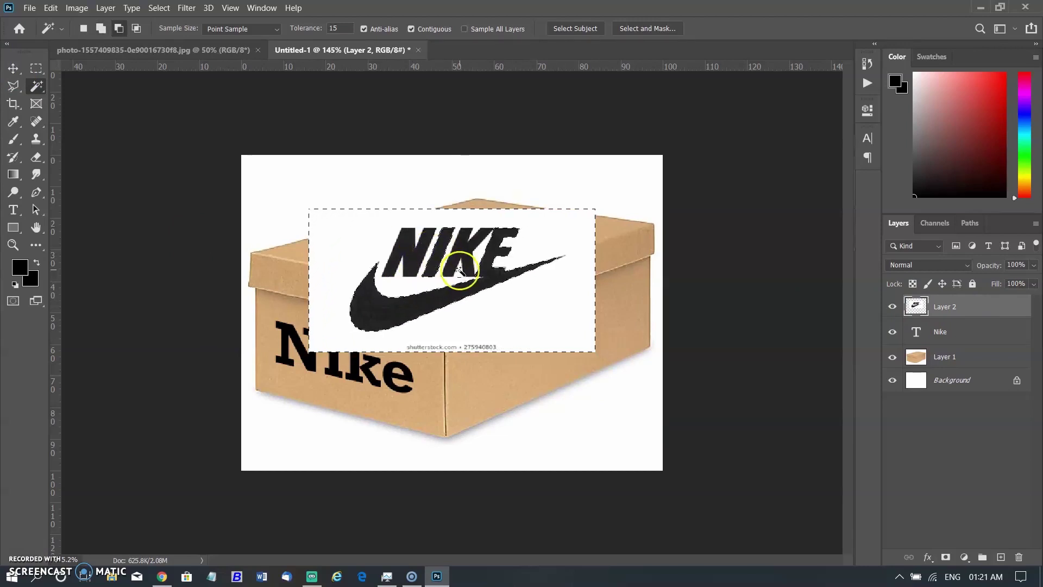
left_click(497, 266, "alt")
left_click(401, 245, "alt")
left_click(360, 333, "alt")
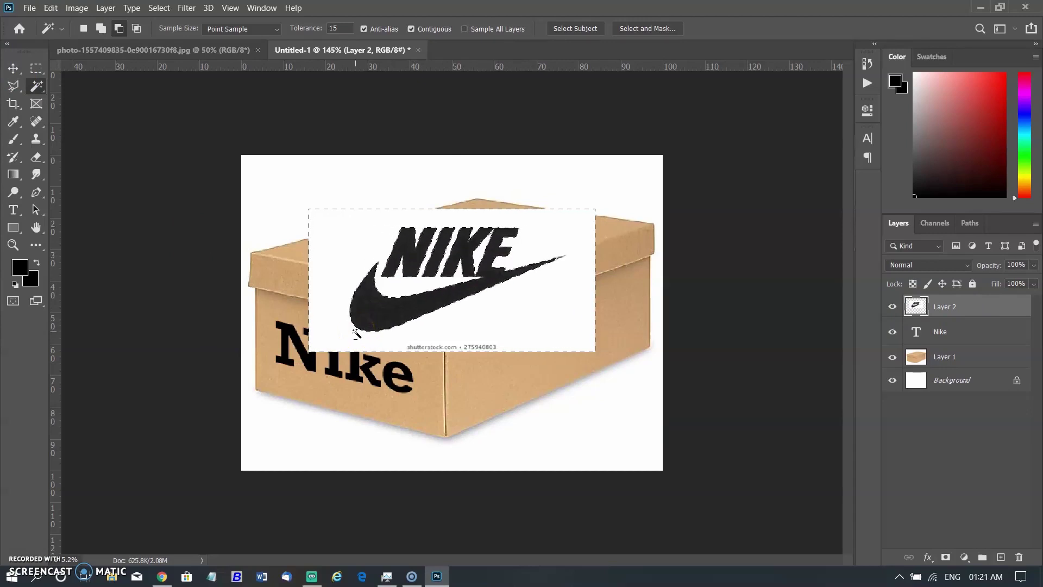
key("Delete")
key("ctrl+d")
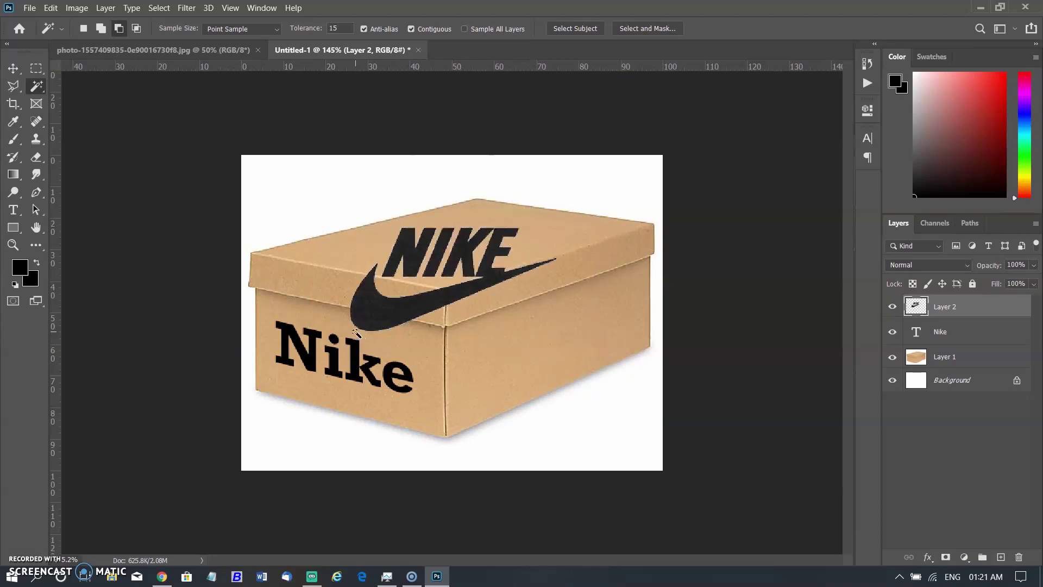
Place the NIKE logo on the box's right end and skew it to match that face.
key("v")
left_click_drag(481, 266, 576, 331)
mouse_move(449, 403)
left_mouse_down()
mouse_move(467, 397)
mouse_move(467, 407)
left_mouse_up()
left_click_drag(467, 341, 467, 338)
left_click_drag(643, 275, 631, 280)
left_click(673, 28)
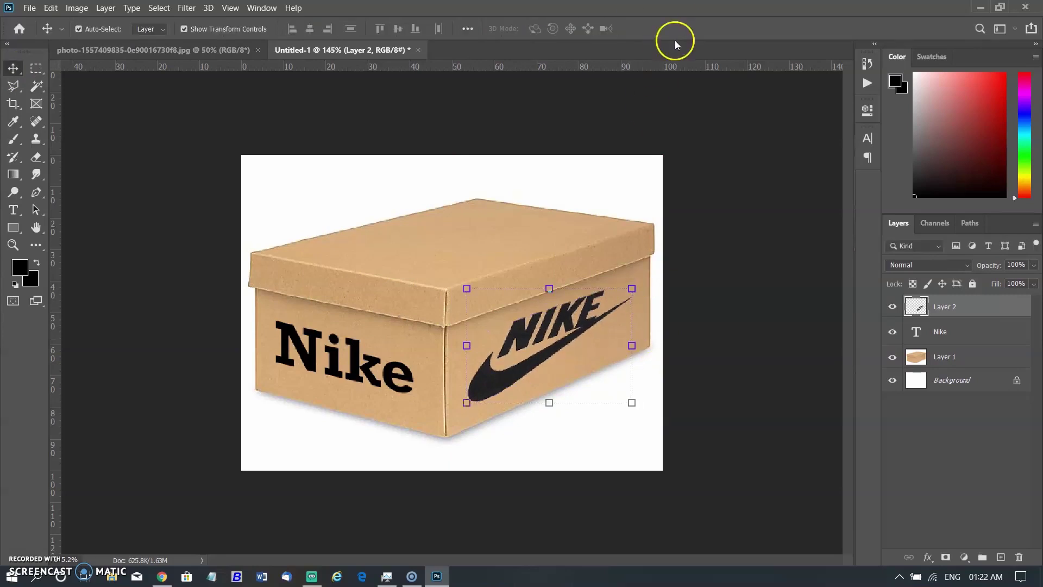
Scale the NIKE logo to about 70% and move it onto the box's right side.
left_click(944, 356)
left_click(937, 316)
key("ctrl+t")
left_click_drag(633, 285, 582, 322)
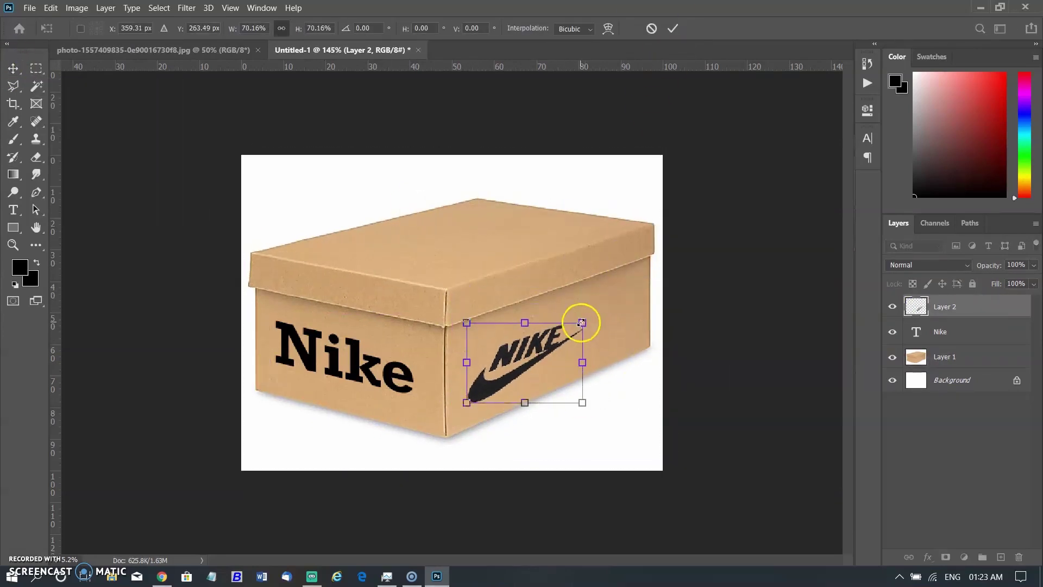
left_click_drag(525, 379, 601, 349)
left_click(672, 27)
Distort a copy of the NIKE logo so its four corners fit across the shoebox lid.
left_click(792, 154)
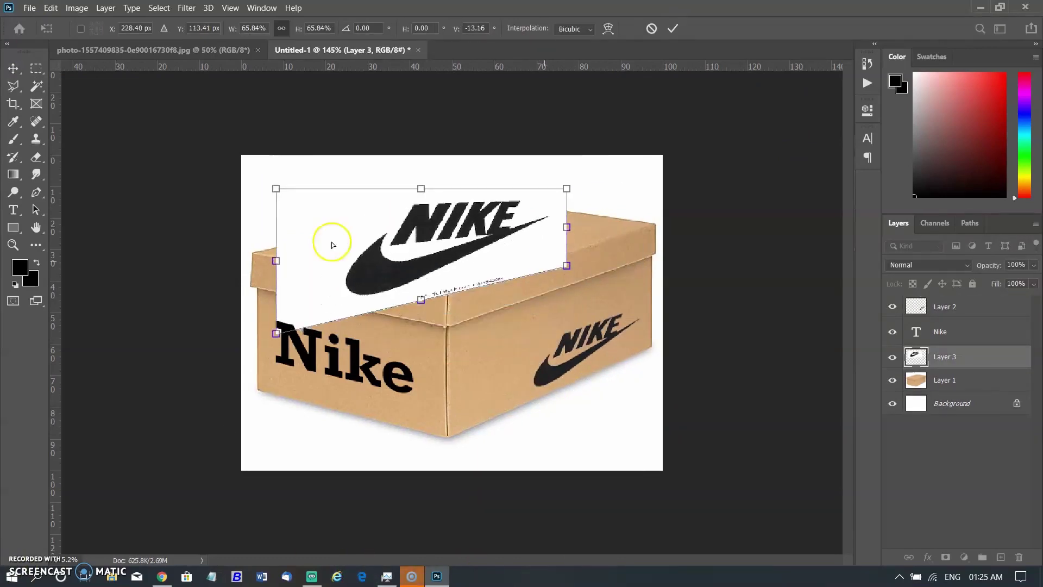
left_click_drag(276, 333, 448, 281)
left_click_drag(567, 188, 497, 201)
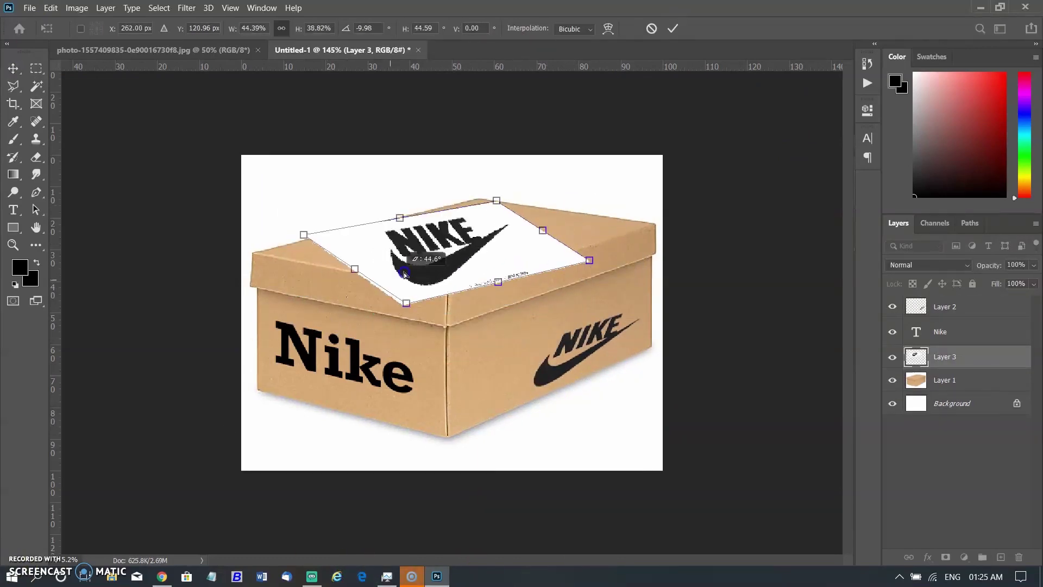
left_click_drag(276, 188, 328, 243)
left_click_drag(566, 265, 583, 236)
left_click_drag(496, 201, 474, 207)
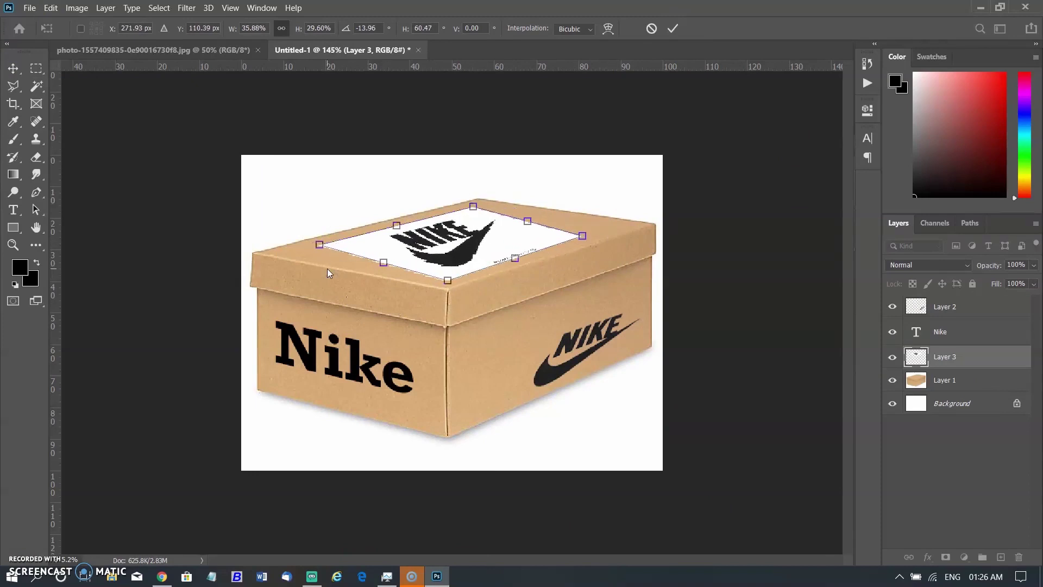
left_click_drag(582, 236, 611, 225)
left_click_drag(328, 243, 276, 255)
left_click_drag(483, 205, 492, 212)
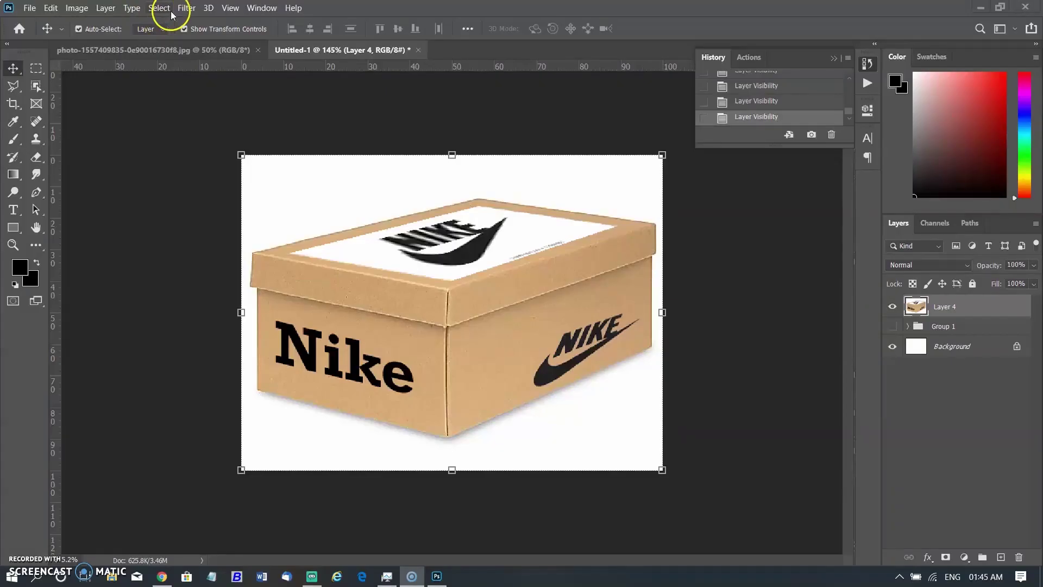
Load a selection from the Layer 4 Transparency channel using Select > Load Selection.
left_click(159, 9)
left_click(205, 273)
left_click(514, 169)
left_click(509, 167)
left_click(539, 149)
left_click(538, 158)
left_click(531, 168)
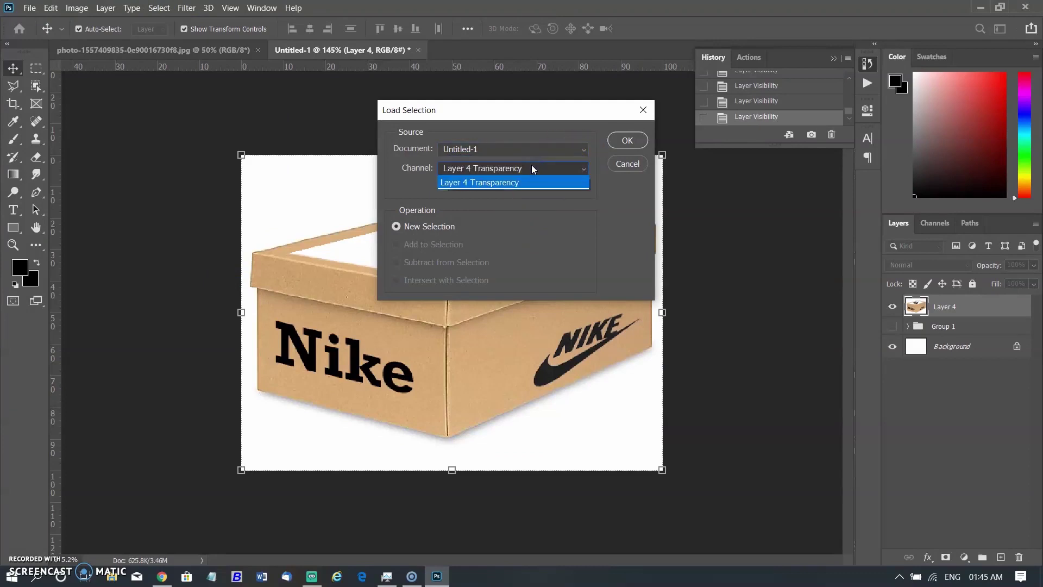
left_click(531, 164)
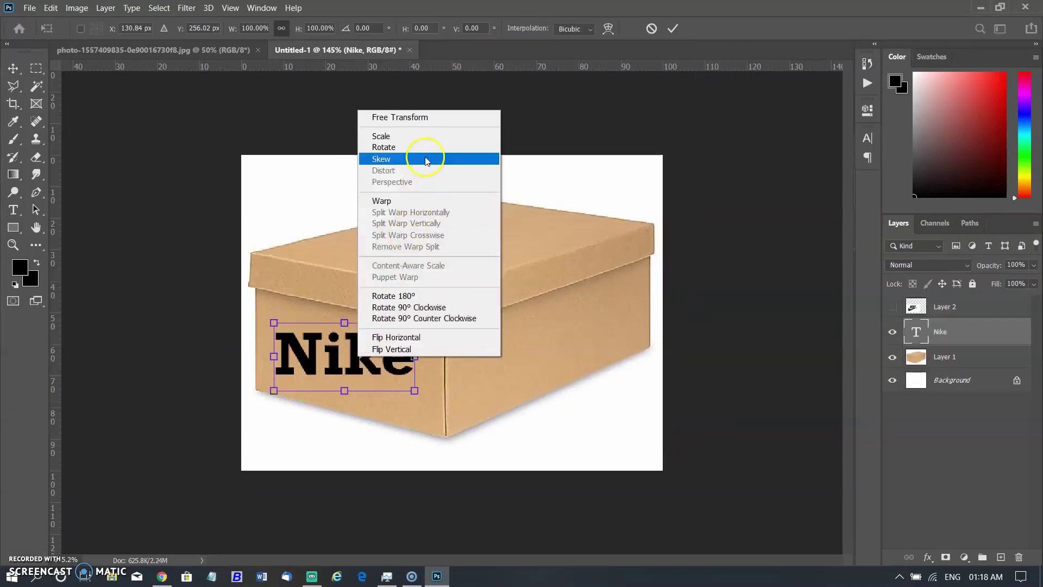
Skew the Nike text by dragging its right end downward.
left_click(428, 159)
left_click_drag(414, 322, 422, 342)
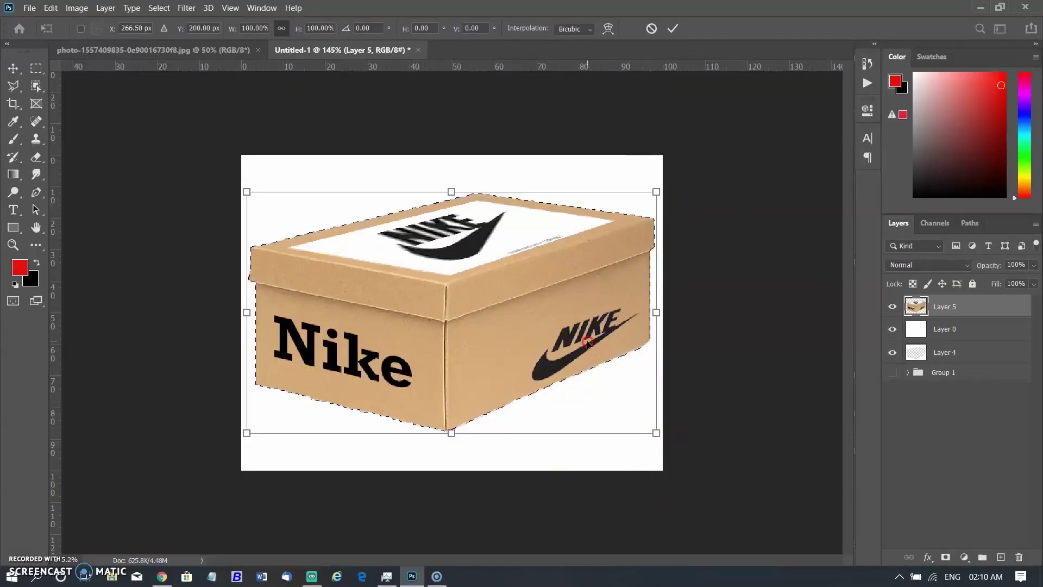
right_click(602, 348)
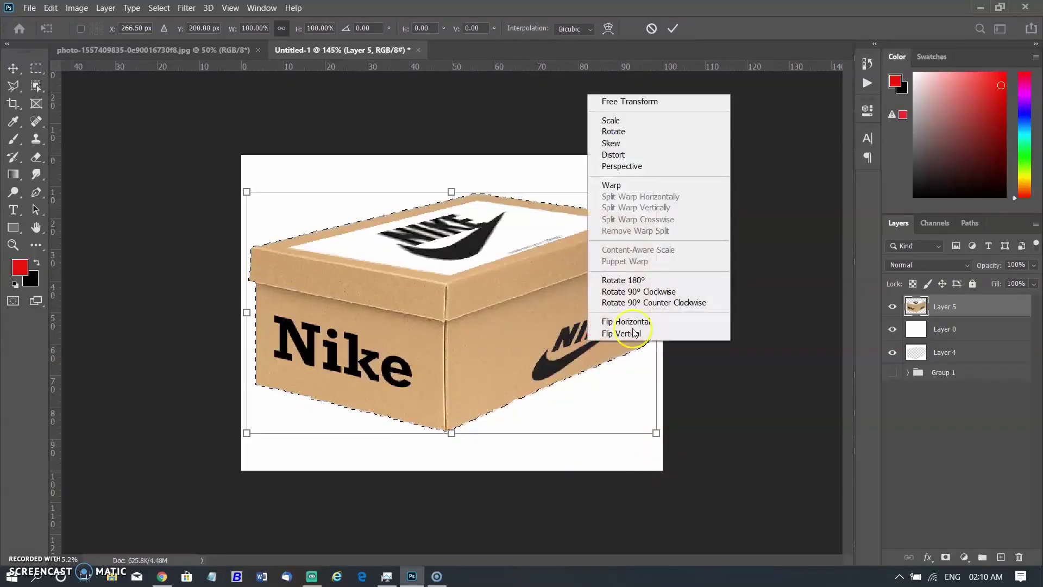
Skew the box layer by pulling all four corners inward, then commit the transform.
left_click(654, 148)
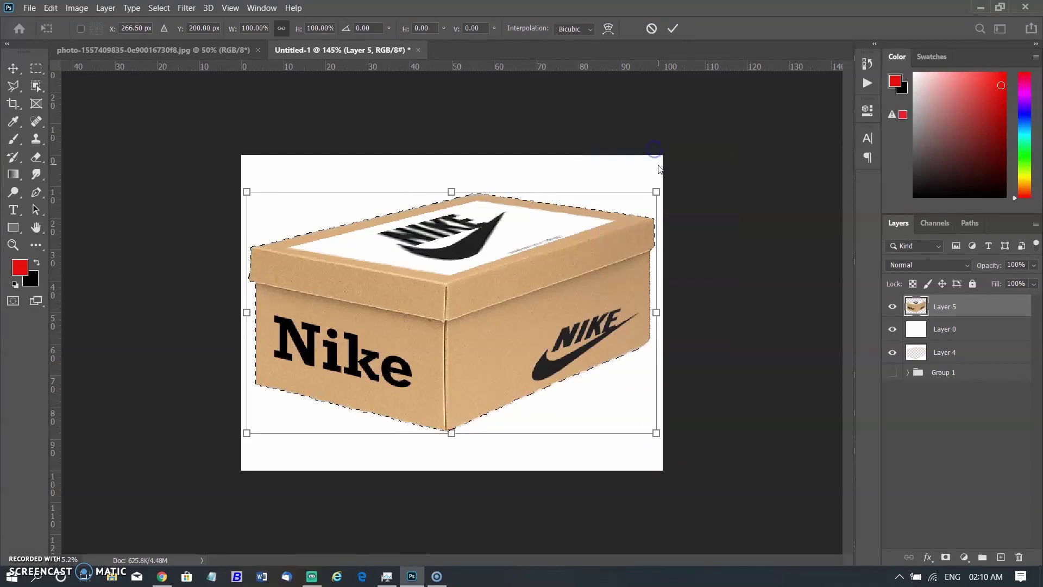
left_click_drag(657, 194, 605, 182)
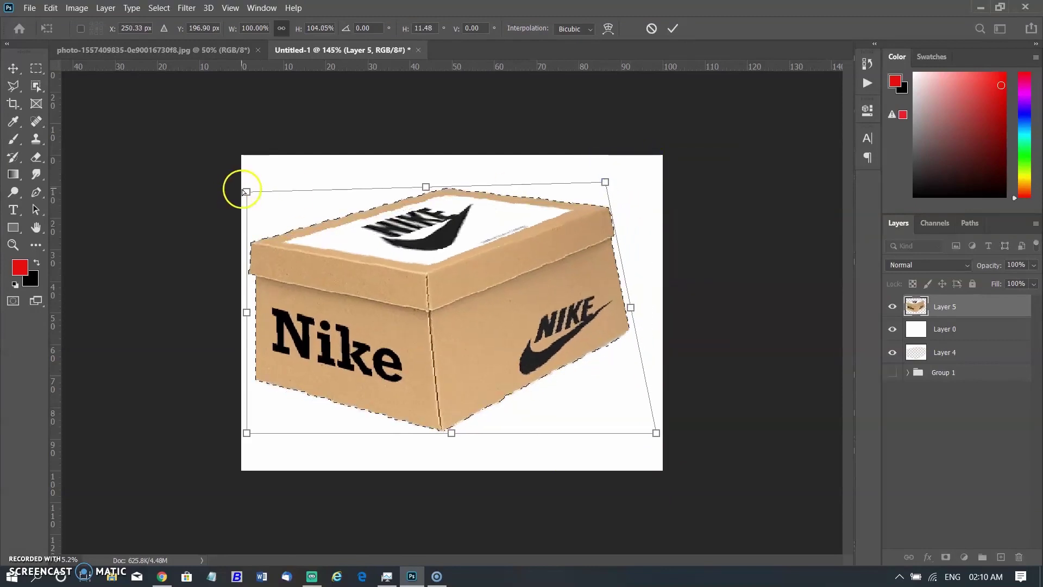
left_click_drag(244, 191, 275, 194)
left_click_drag(655, 433, 620, 433)
left_click_drag(247, 433, 279, 435)
left_click_drag(617, 433, 618, 439)
left_click(673, 28)
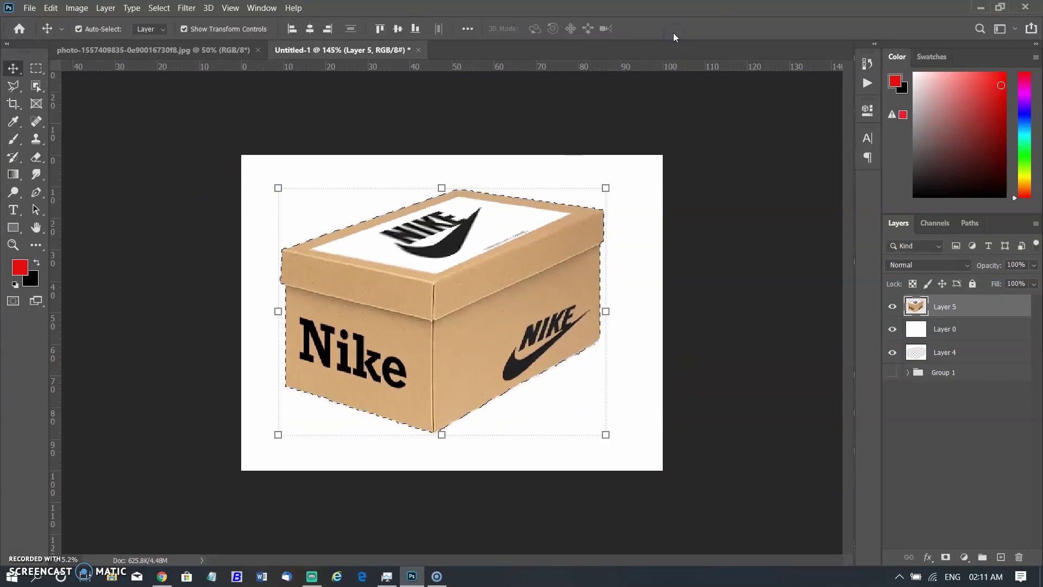
Undo the box skew, then restore it from the History panel.
left_click(868, 63)
key("ctrl+z")
left_click(801, 121)
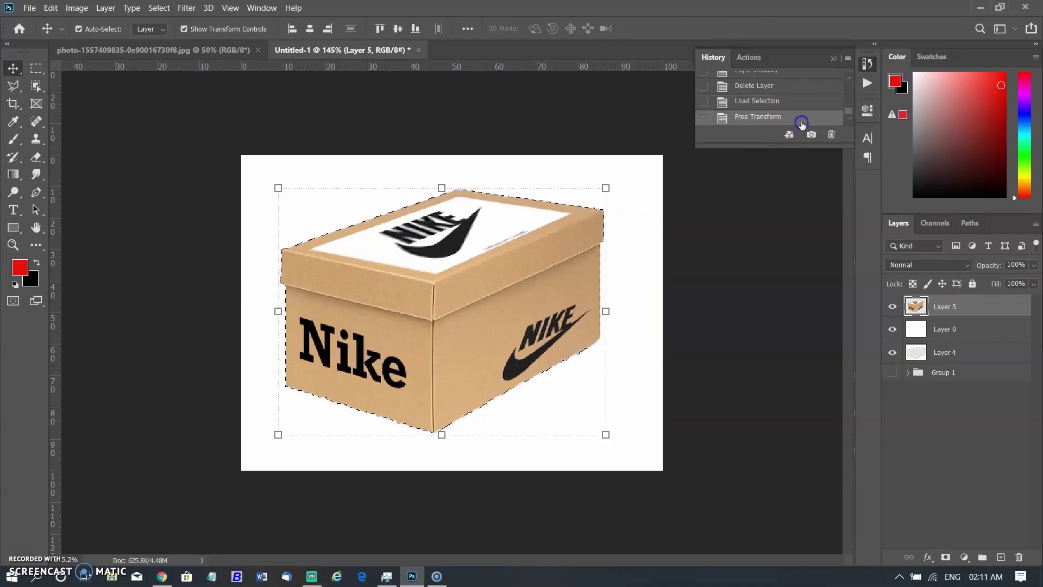
Return to the Load Selection history state so the box is unskewed again.
left_click(765, 103)
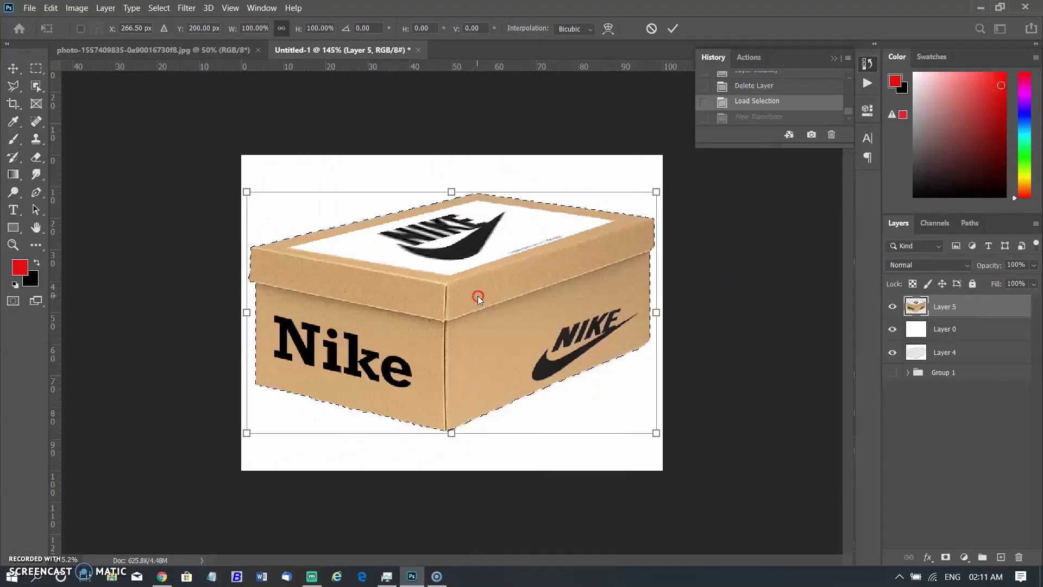
right_click(477, 296)
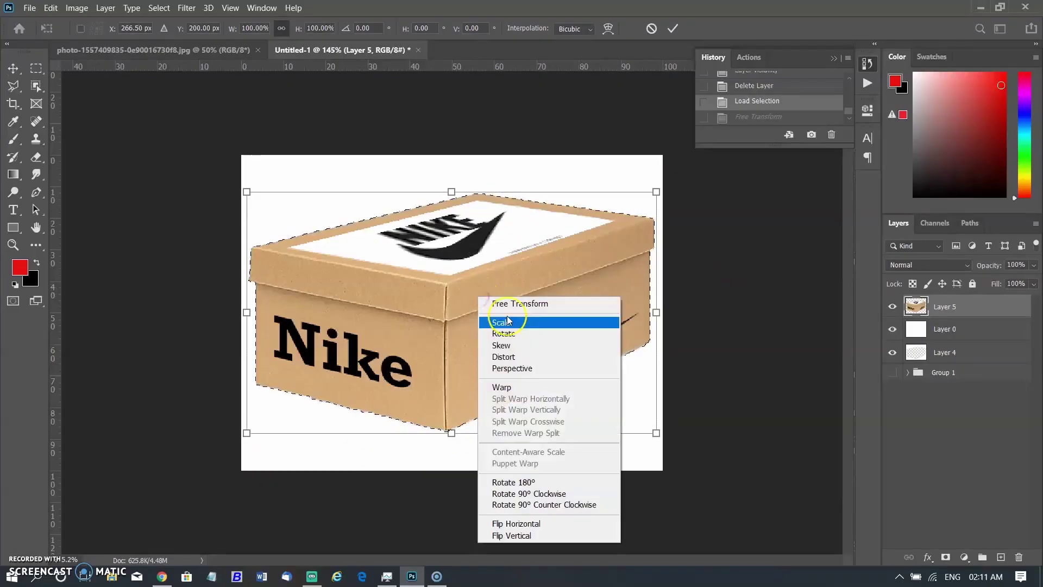
Apply a Perspective transform that narrows the box's top and bottom edges, then step back in History.
left_click(543, 367)
left_click_drag(657, 193, 708, 194)
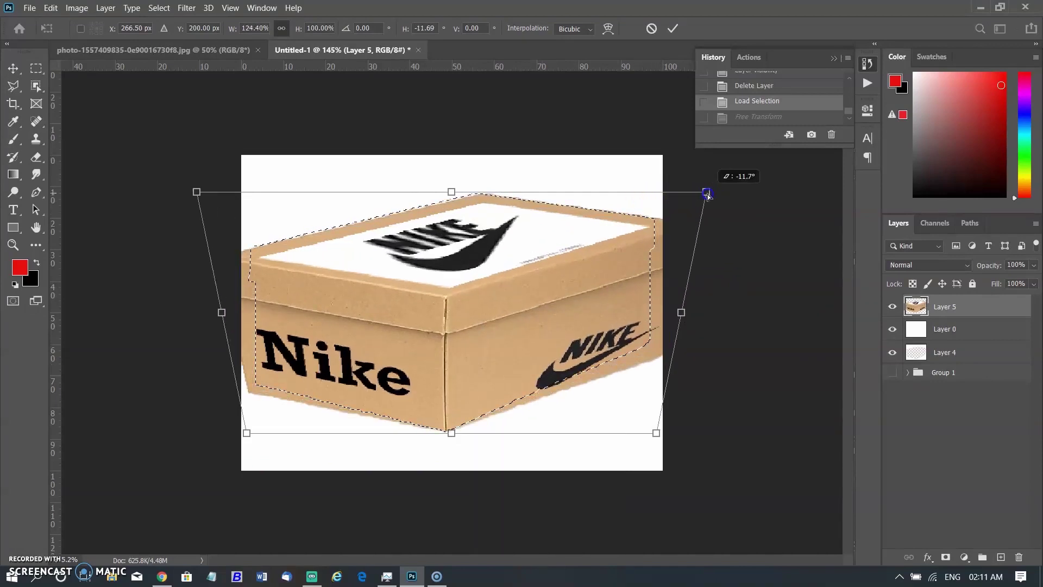
left_click_drag(197, 192, 346, 193)
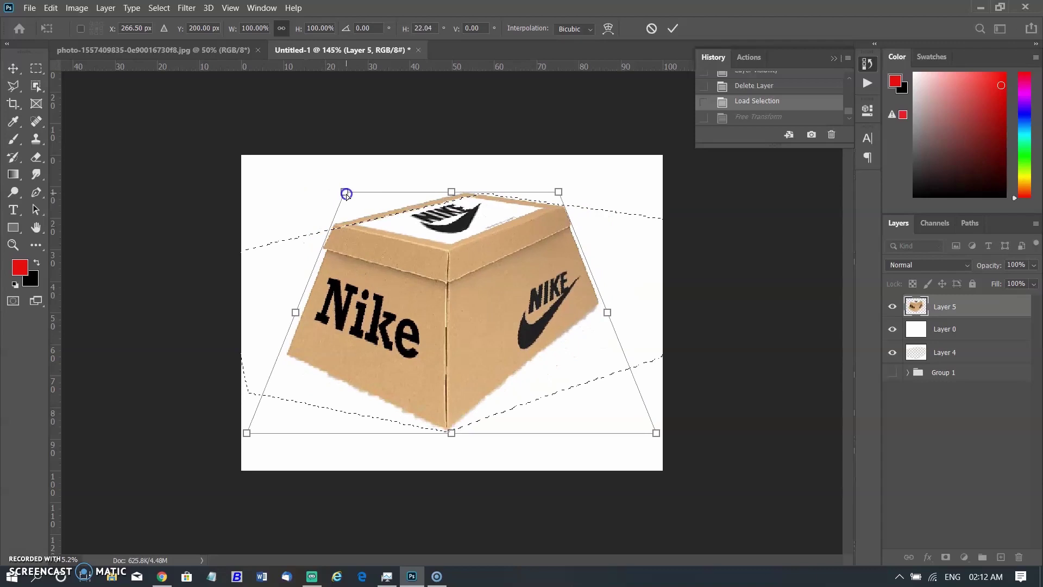
left_click_drag(654, 433, 565, 434)
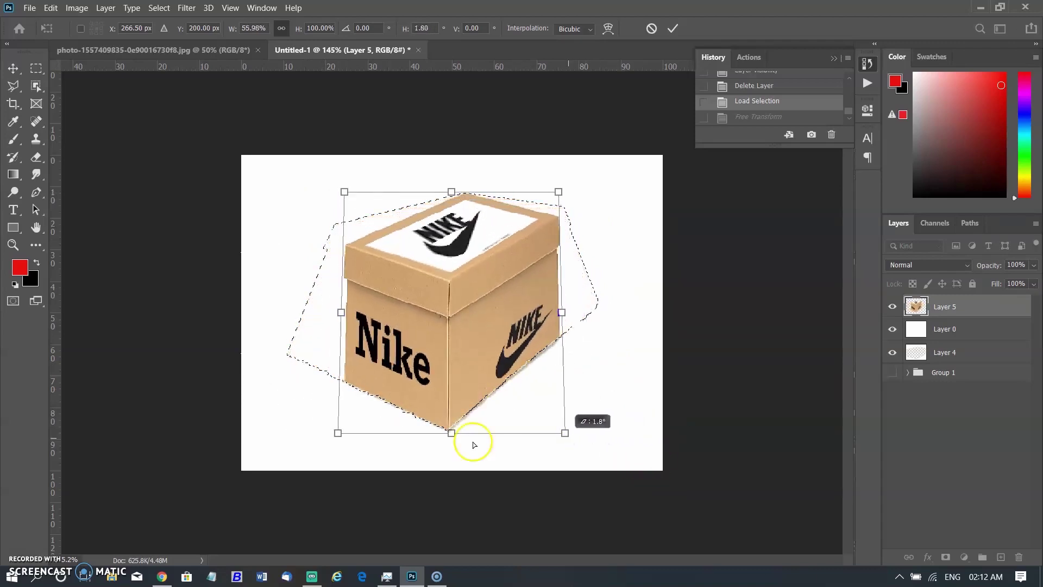
left_click_drag(337, 435, 347, 435)
key("Return")
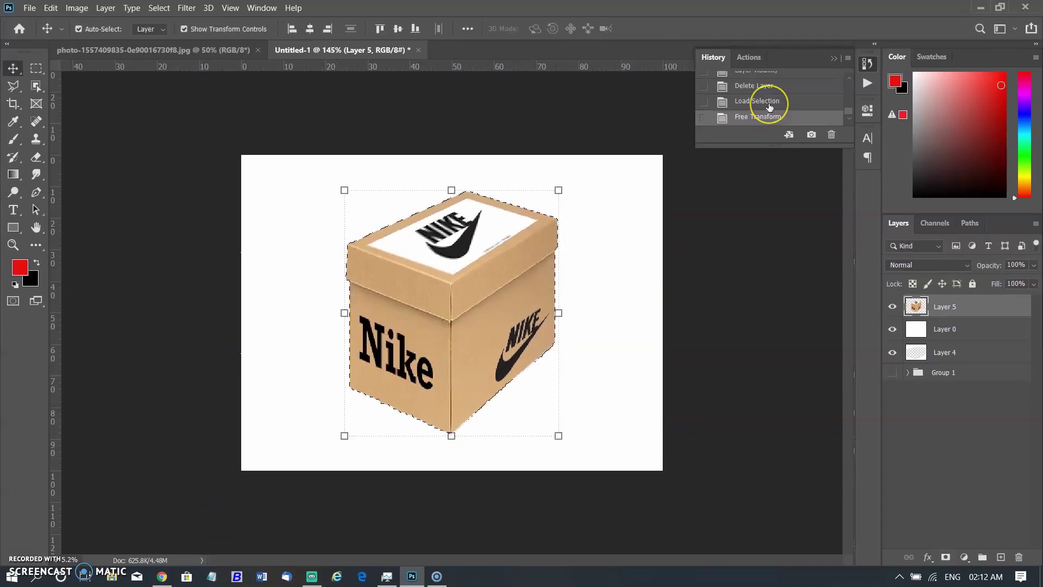
left_click(769, 107)
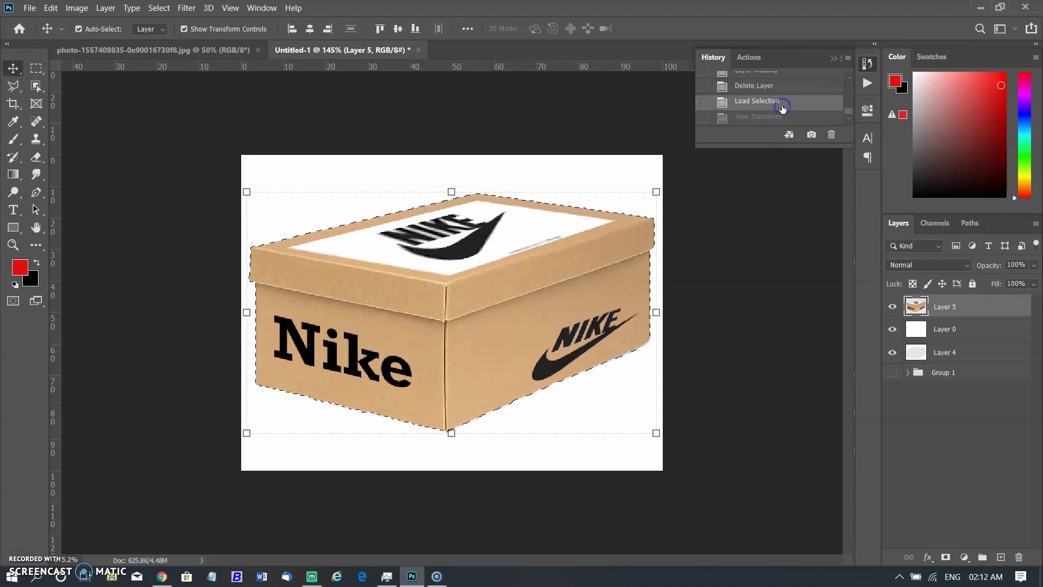
Fill a rectangular selection with white and move the rectangle lower on the canvas.
left_click(782, 111)
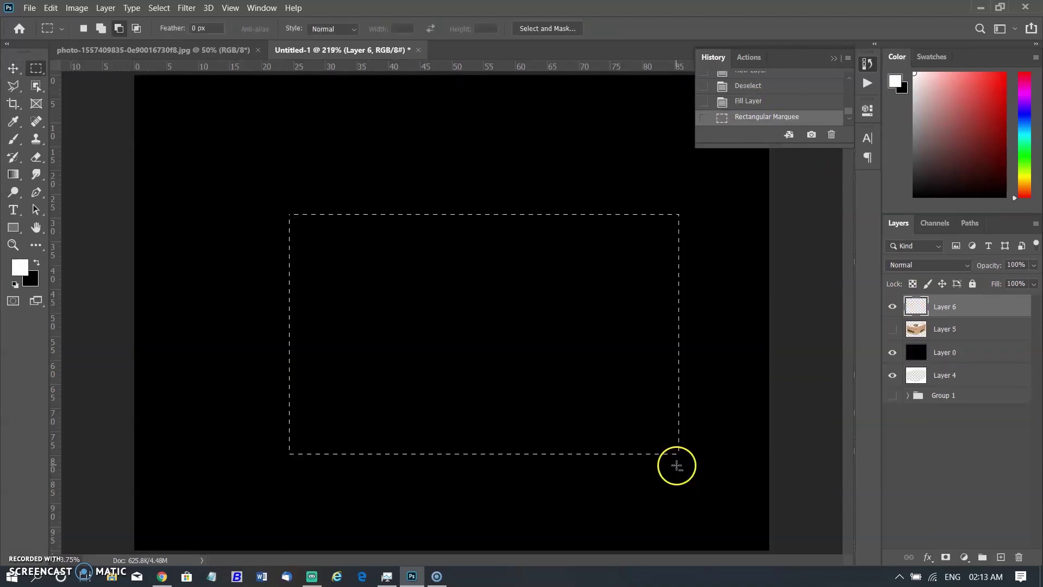
key("alt+BackSpace")
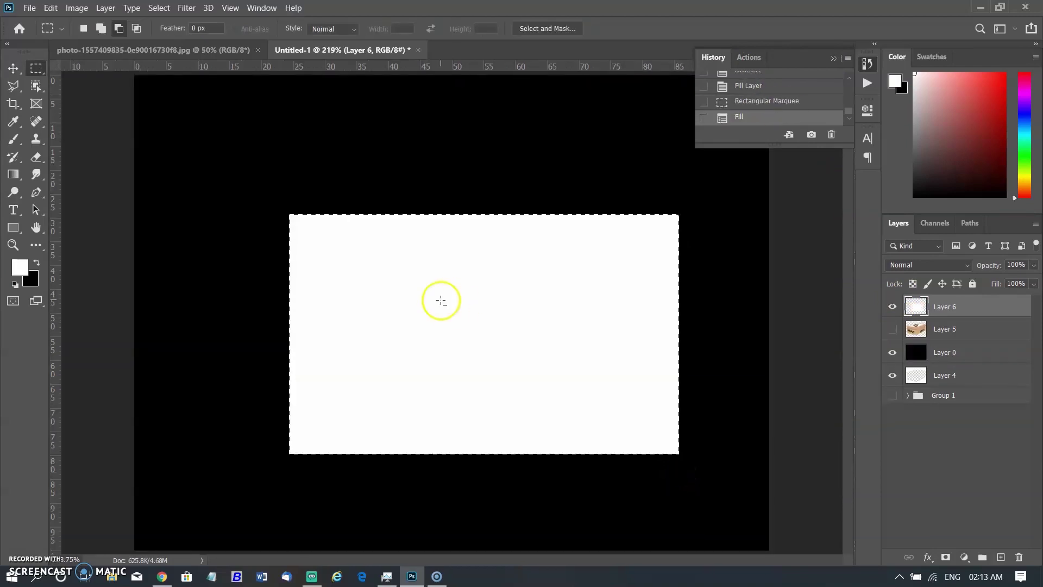
left_click(13, 67)
scroll(355, 326, "down", 2)
left_click_drag(473, 345, 477, 407)
Reshape the white rectangle into a tall, narrow trapezoid with a Perspective transform.
key("ctrl+t")
right_click(492, 94)
left_click(532, 165)
left_click_drag(598, 310, 565, 301)
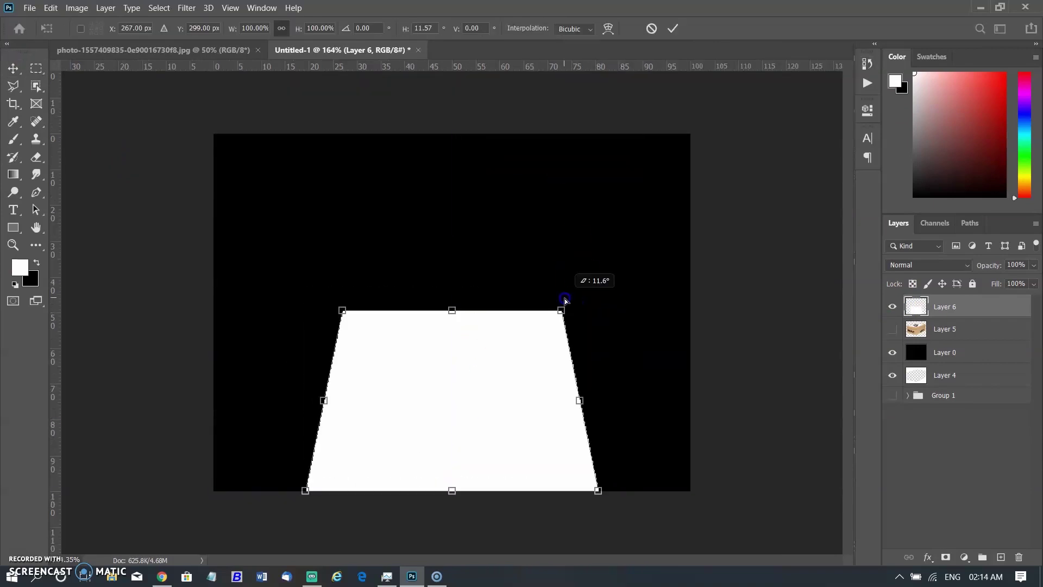
left_click_drag(342, 310, 365, 309)
left_click_drag(540, 308, 528, 309)
mouse_move(306, 491)
left_mouse_down()
mouse_move(328, 494)
mouse_move(319, 491)
left_mouse_up()
mouse_move(374, 310)
left_mouse_down()
mouse_move(400, 298)
mouse_move(380, 315)
left_mouse_up()
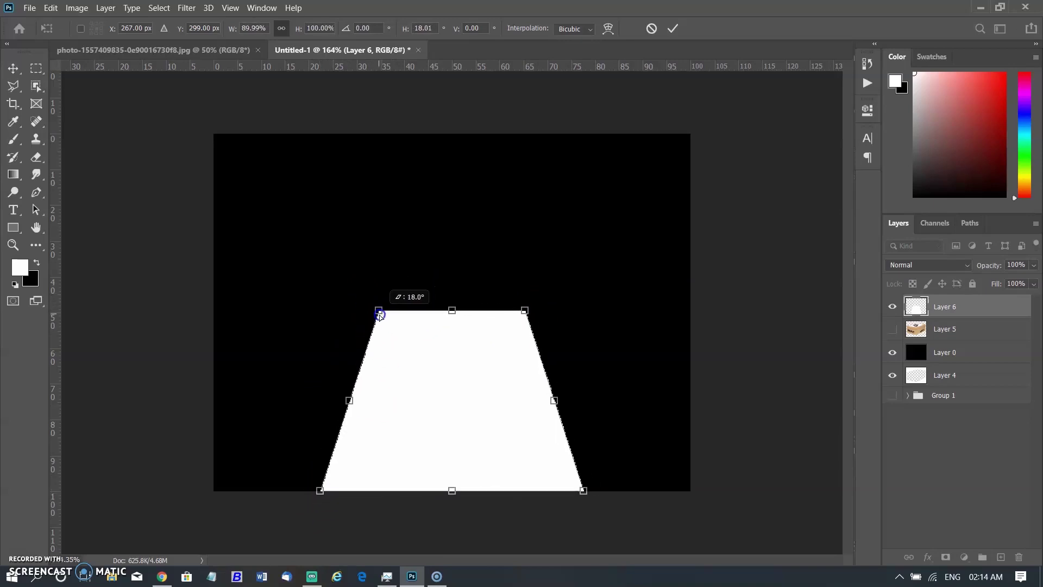
left_click_drag(524, 310, 502, 307)
left_click_drag(403, 310, 405, 308)
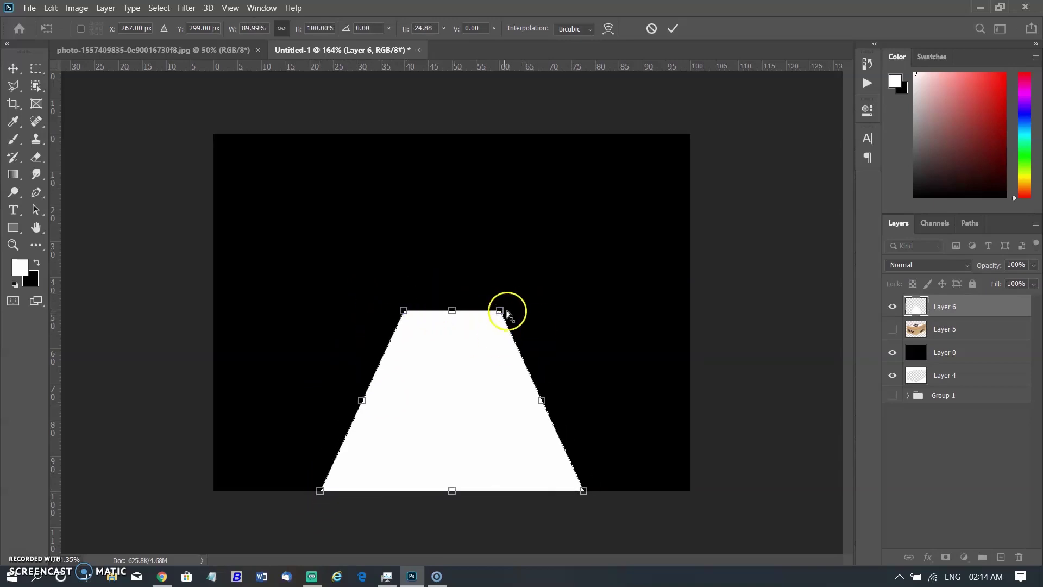
left_click_drag(582, 494, 559, 491)
left_click_drag(500, 310, 469, 310)
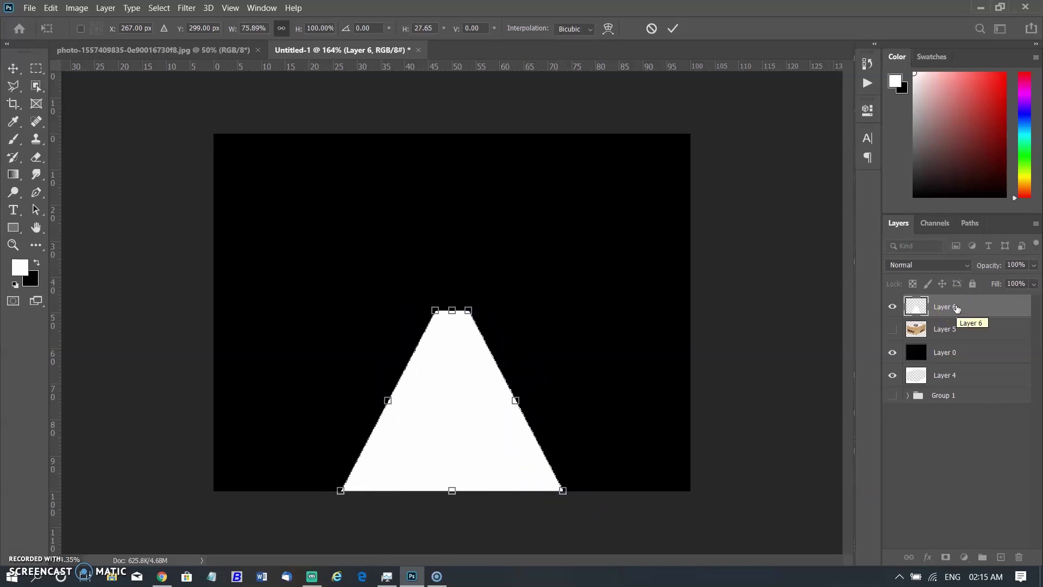
key("Return")
Fill the trapezoid with grey, then hide Layer 6.
left_click(20, 267)
left_click(684, 365)
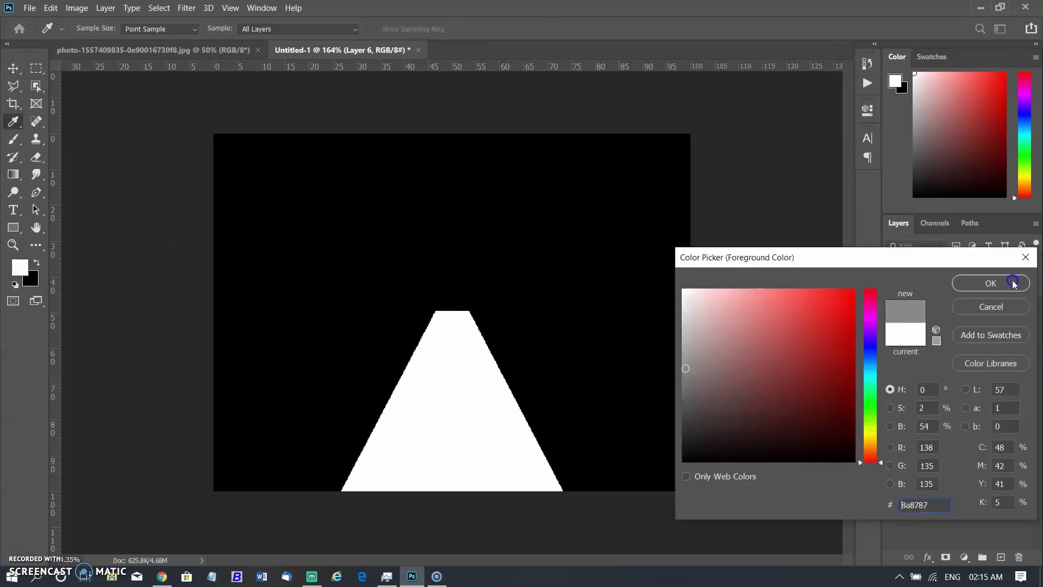
left_click(1013, 282)
key("alt+BackSpace")
key("ctrl+z")
left_click(915, 308, "ctrl")
key("alt+BackSpace")
left_click(1032, 390)
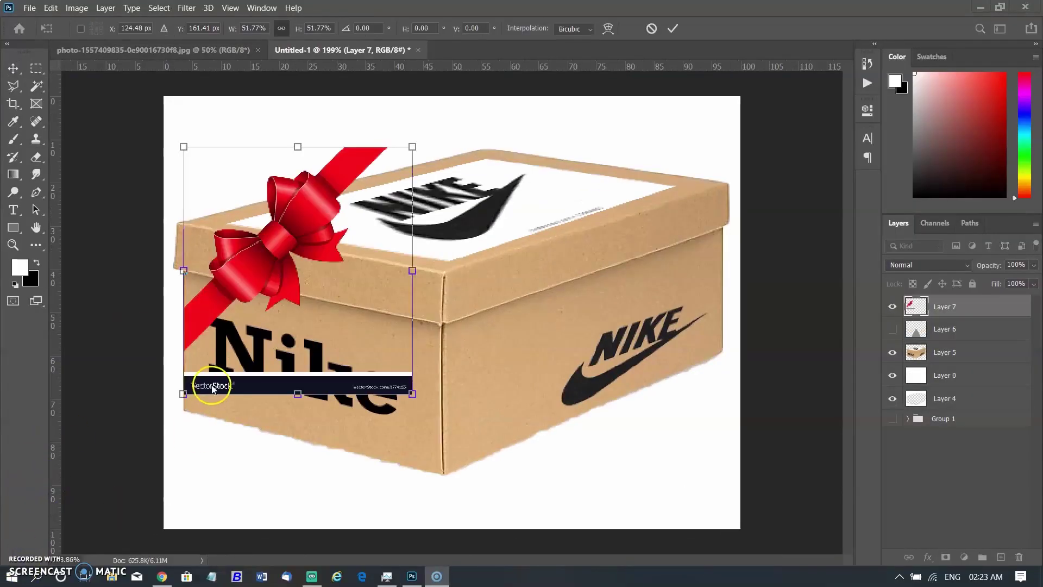
Try distorting the bow's corners onto the box, then undo the distortion.
right_click(298, 293)
left_click(326, 352)
left_click_drag(413, 146, 333, 187)
left_click_drag(184, 350, 182, 352)
left_click_drag(386, 350, 330, 340)
left_click_drag(194, 220, 209, 220)
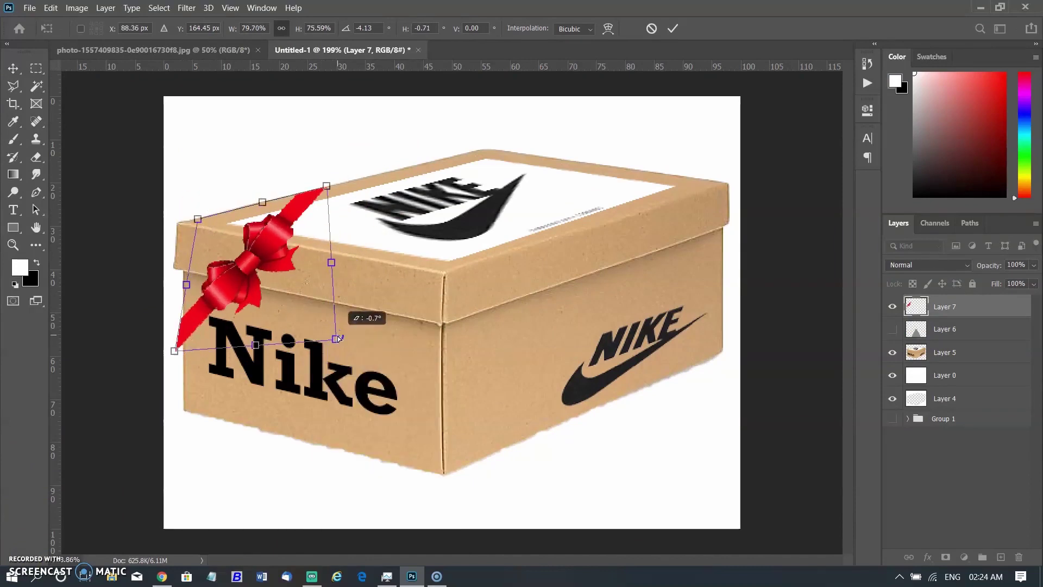
key("ctrl+z")
scroll(285, 210, "up", 2)
Warp the bow, bending the ribbon tips down toward the lid and pulling the lower ribbon left.
right_click(285, 212)
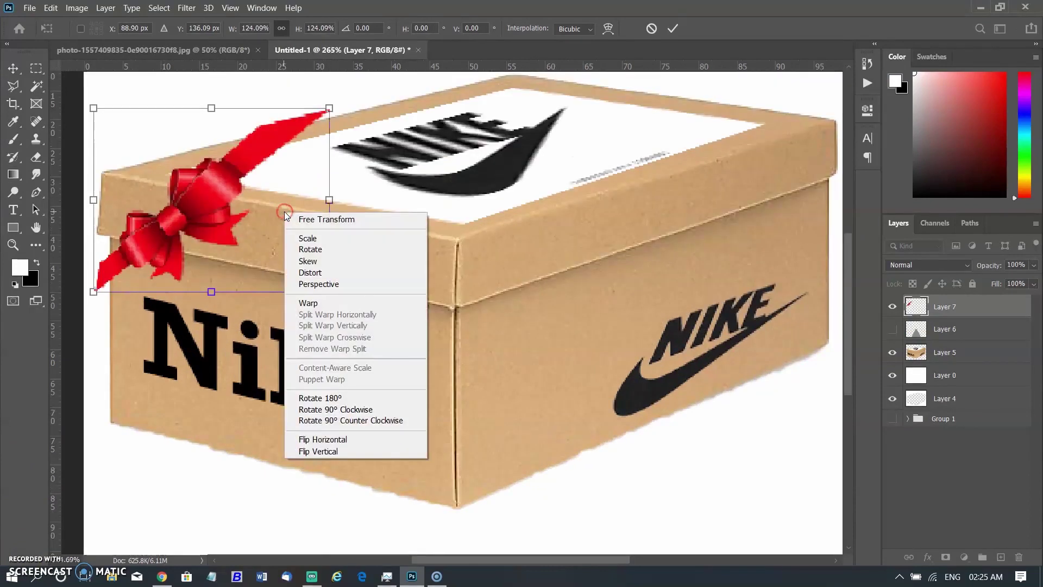
left_click(326, 302)
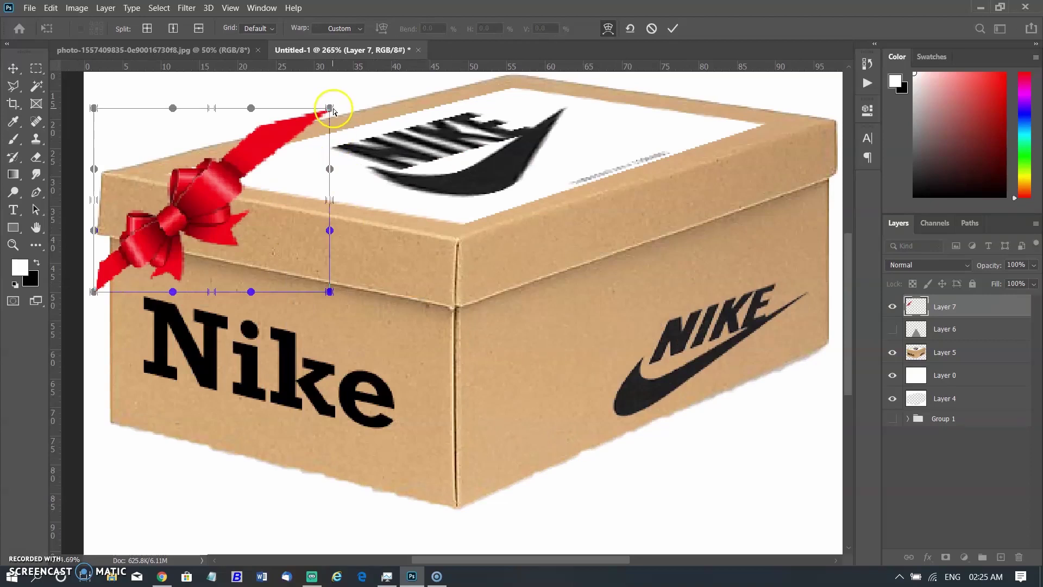
left_click_drag(333, 109, 329, 120)
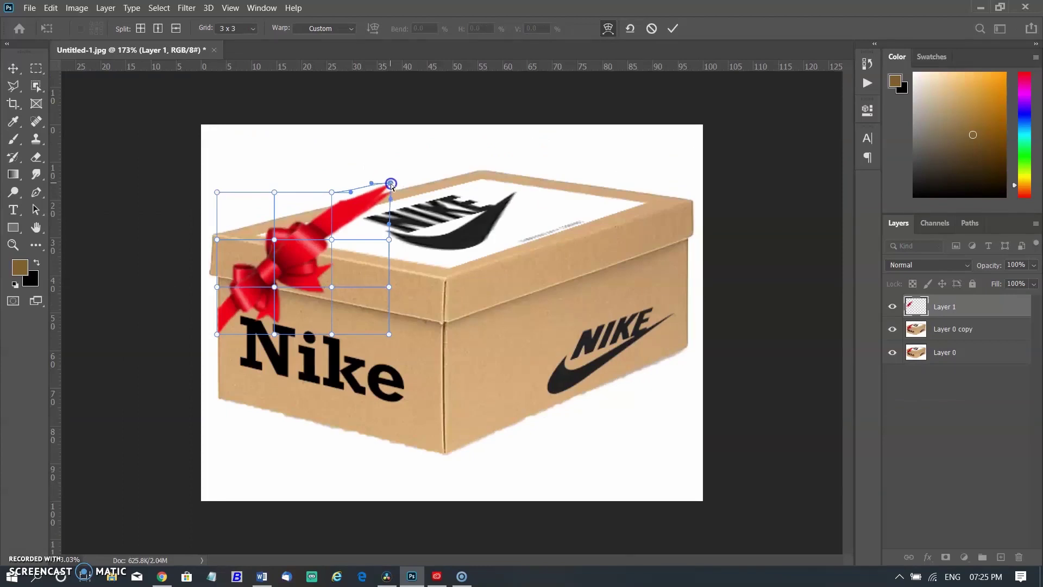
mouse_move(391, 185)
left_mouse_down()
mouse_move(378, 183)
mouse_move(402, 190)
mouse_move(392, 196)
left_mouse_up()
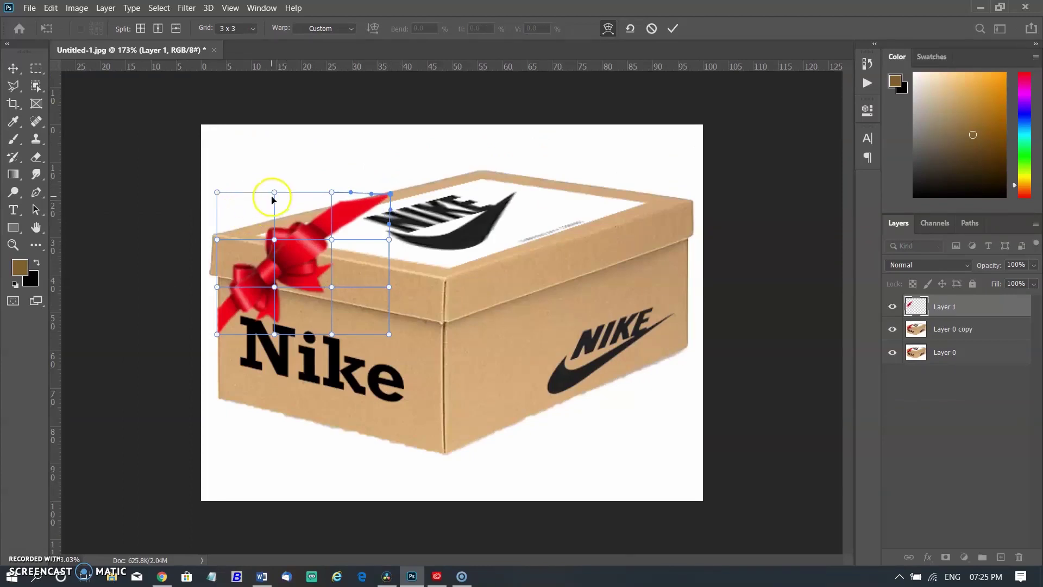
mouse_move(271, 194)
left_mouse_down()
mouse_move(257, 180)
mouse_move(278, 204)
left_mouse_up()
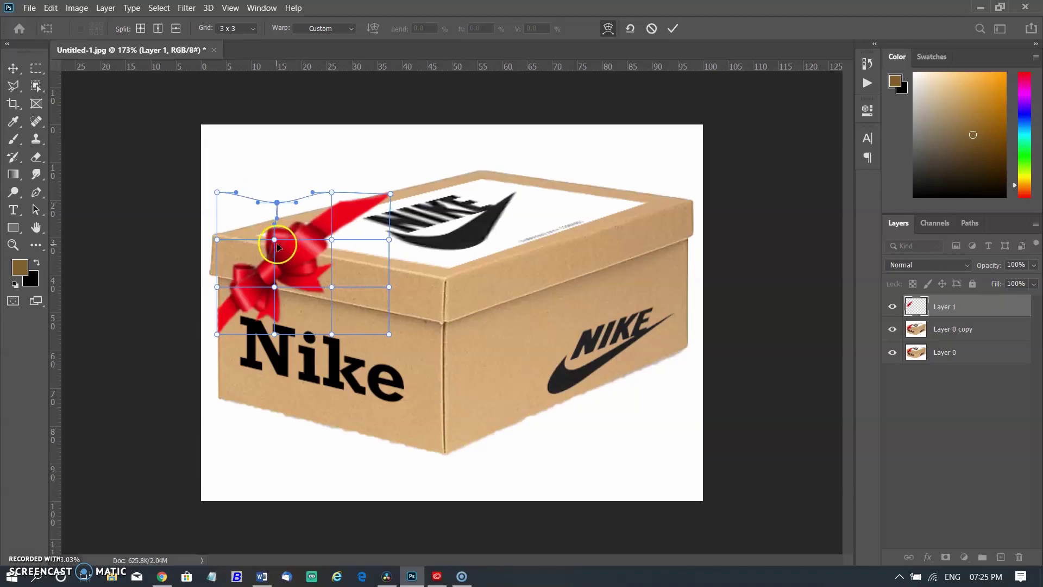
left_click_drag(277, 246, 291, 237)
left_click_drag(237, 297, 215, 288)
Finish warping the bow's bottom, top edge and left side over the lid corner, then commit.
left_click(291, 334)
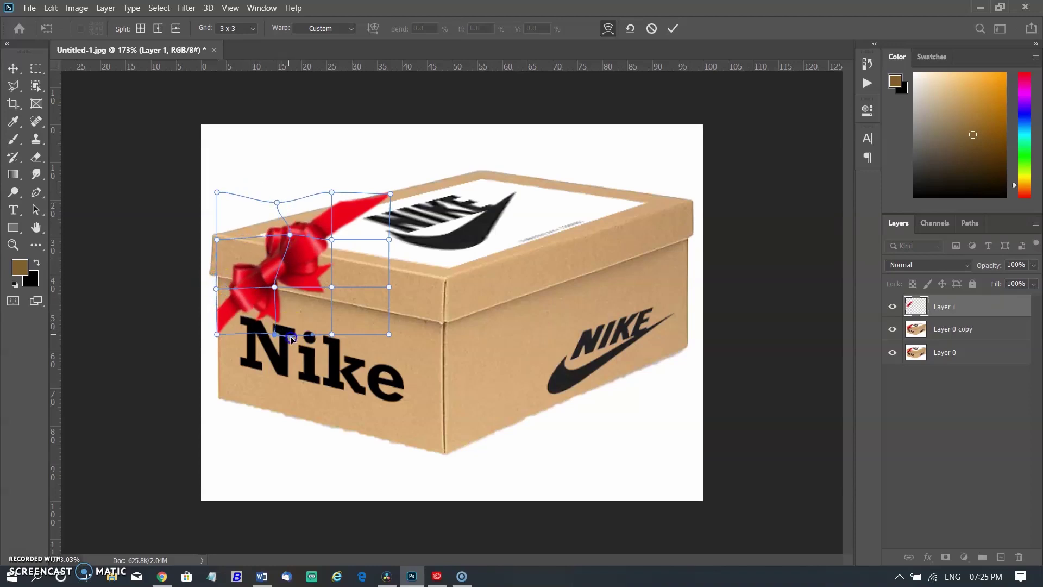
left_click_drag(339, 337, 388, 344)
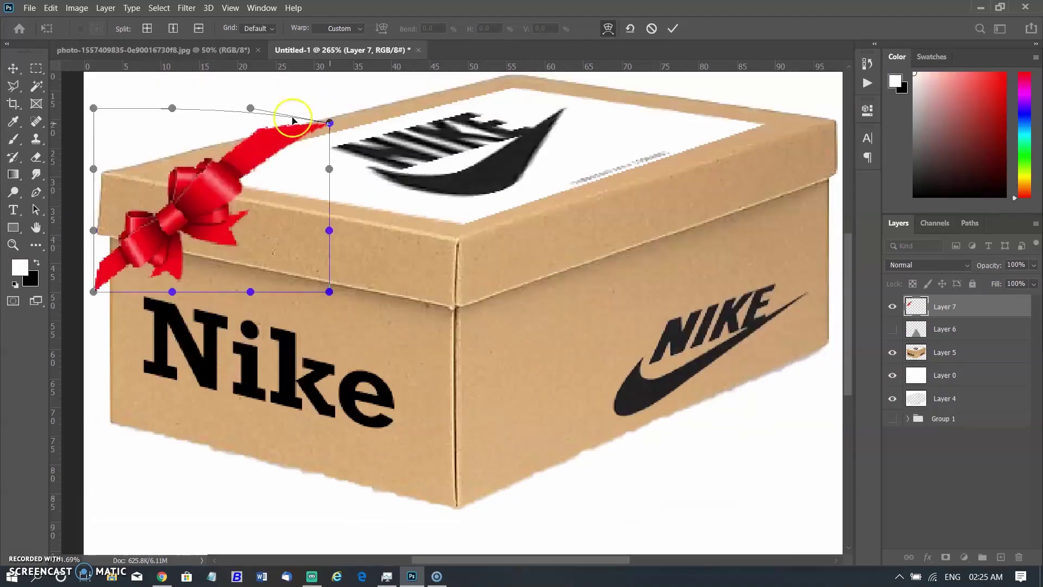
left_click_drag(279, 104, 252, 117)
left_click_drag(93, 292, 110, 298)
left_click_drag(106, 235, 99, 236)
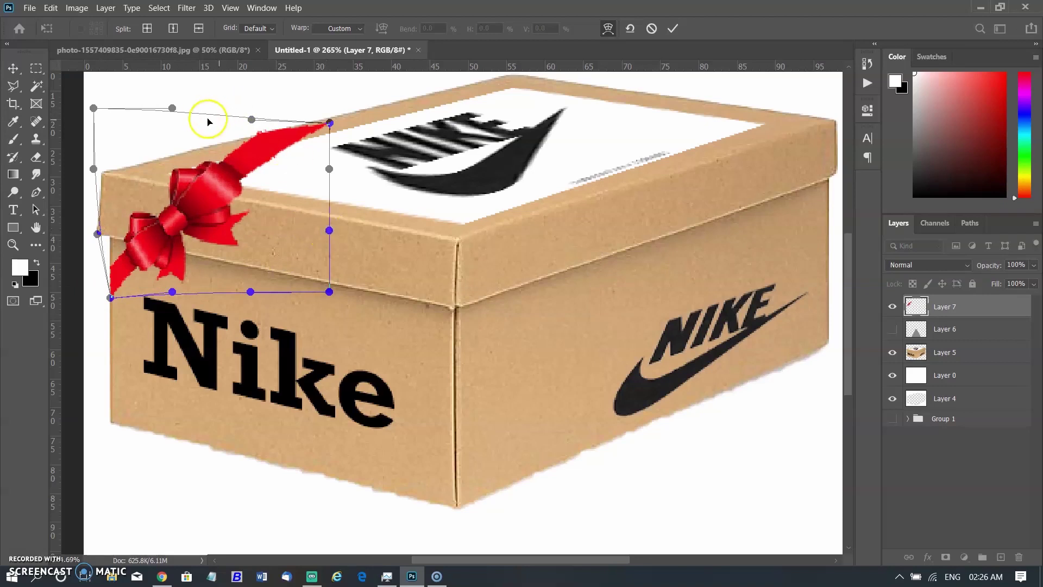
left_click_drag(252, 119, 259, 122)
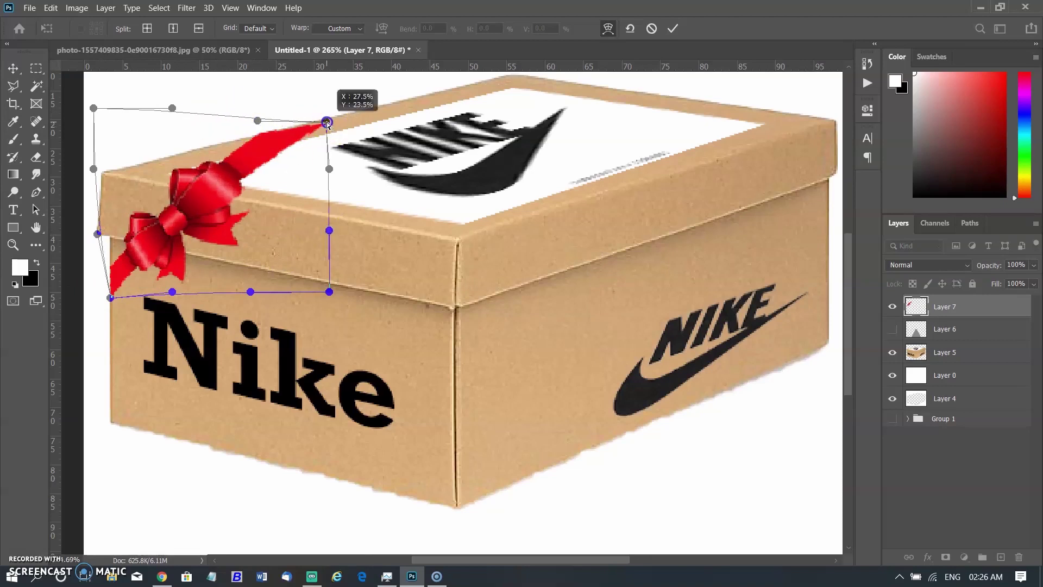
left_click(672, 28)
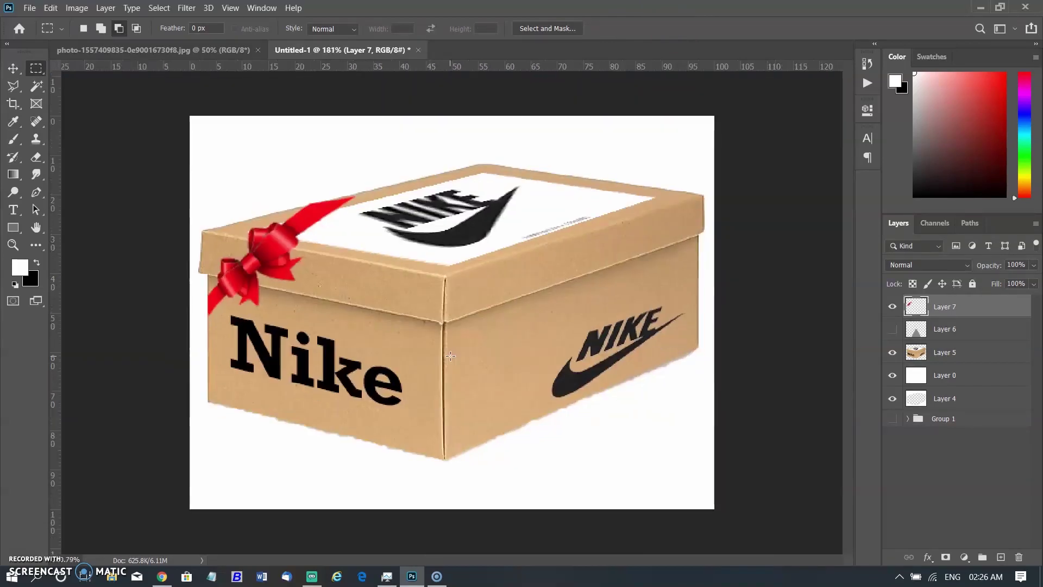
scroll(590, 394, "down", 3)
Stamp all visible layers into a merged copy and rotate it 180°.
key("ctrl+alt+shift+e")
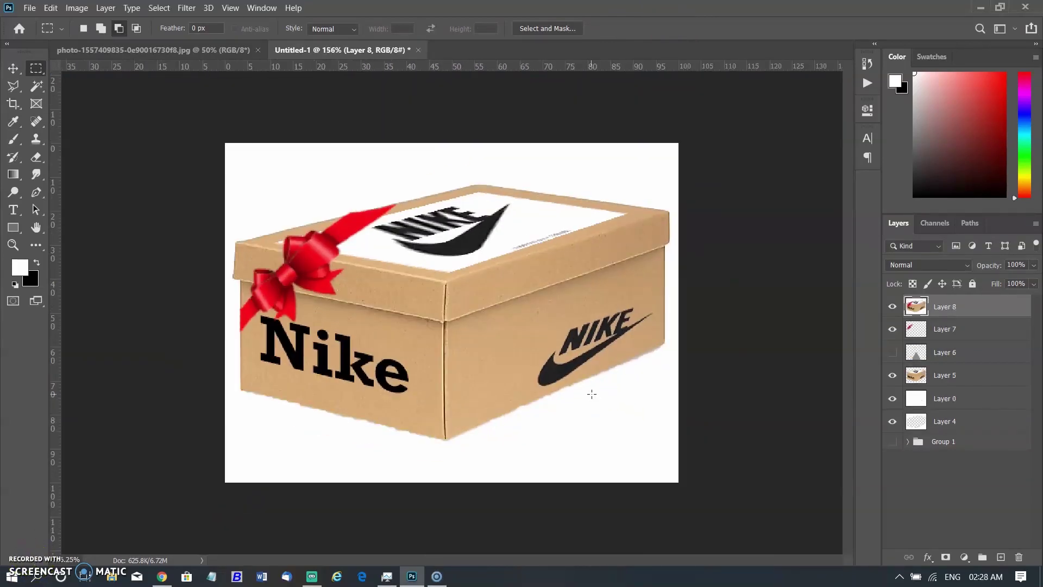
key("ctrl+t")
right_click(472, 212)
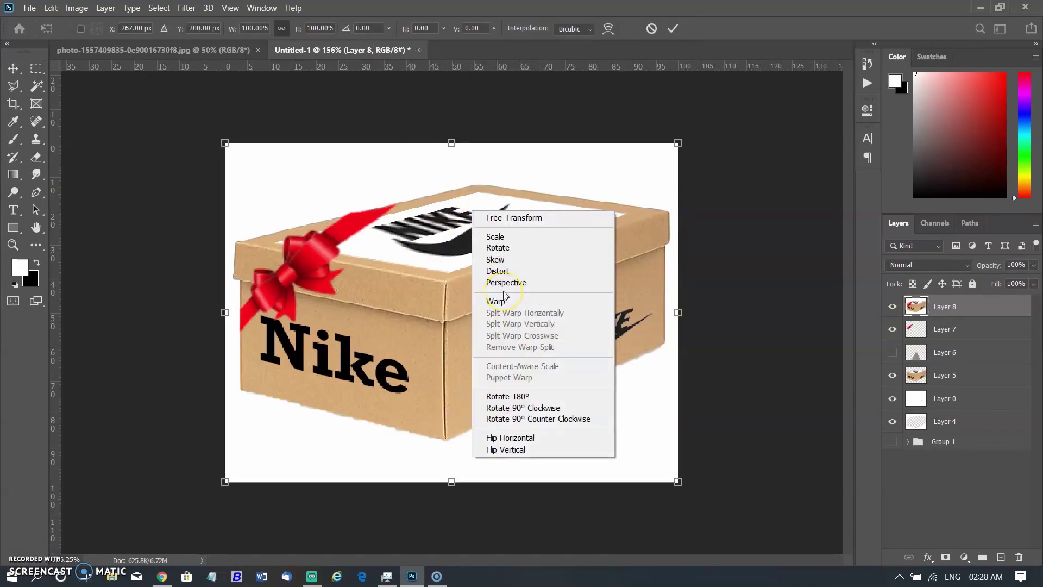
left_click(510, 397)
Rotate the merged box 90° clockwise, another 180°, then 90° counter-clockwise.
right_click(522, 325)
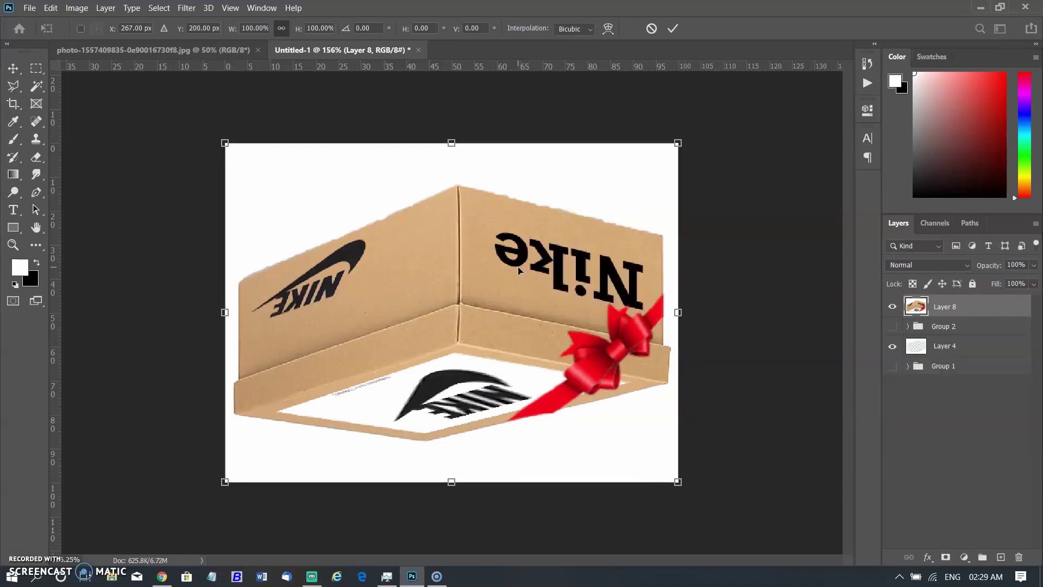
right_click(519, 270)
left_click(570, 463)
right_click(488, 294)
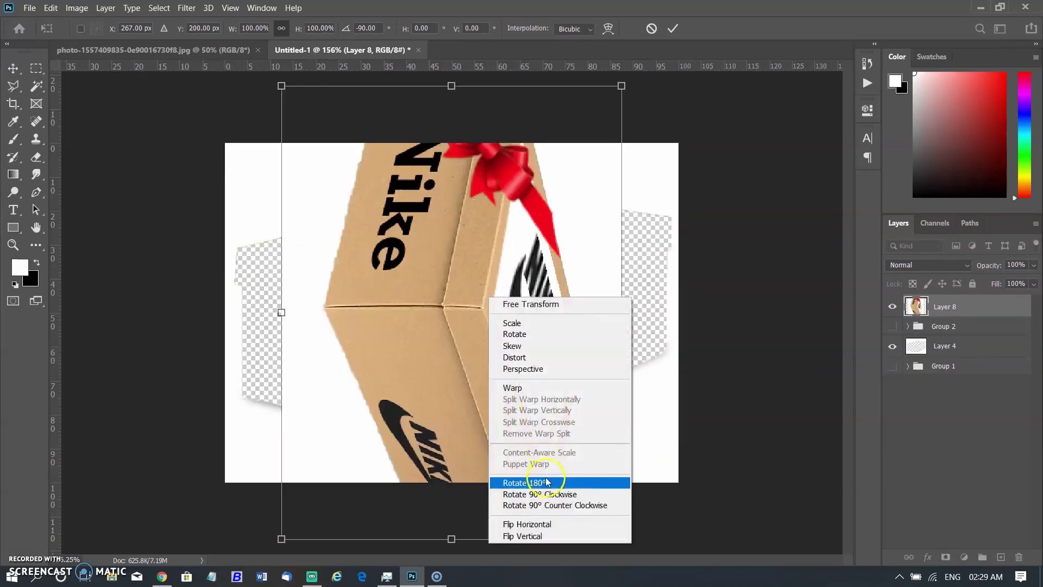
left_click(559, 481)
right_click(504, 407)
left_click(559, 358)
Flip the box horizontally and vertically, then flip it back both ways.
right_click(520, 338)
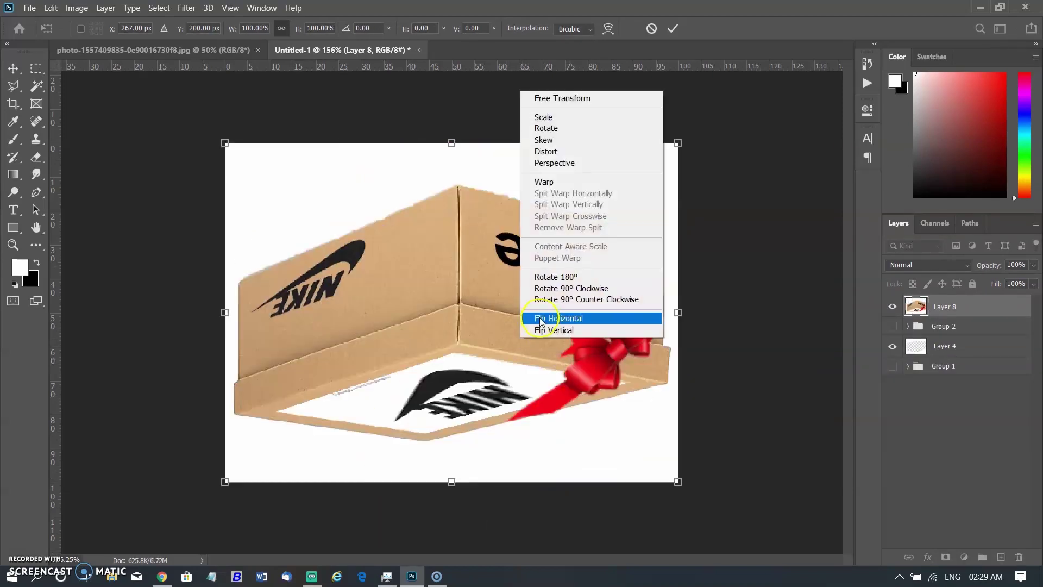
left_click(554, 322)
right_click(543, 320)
left_click(586, 553)
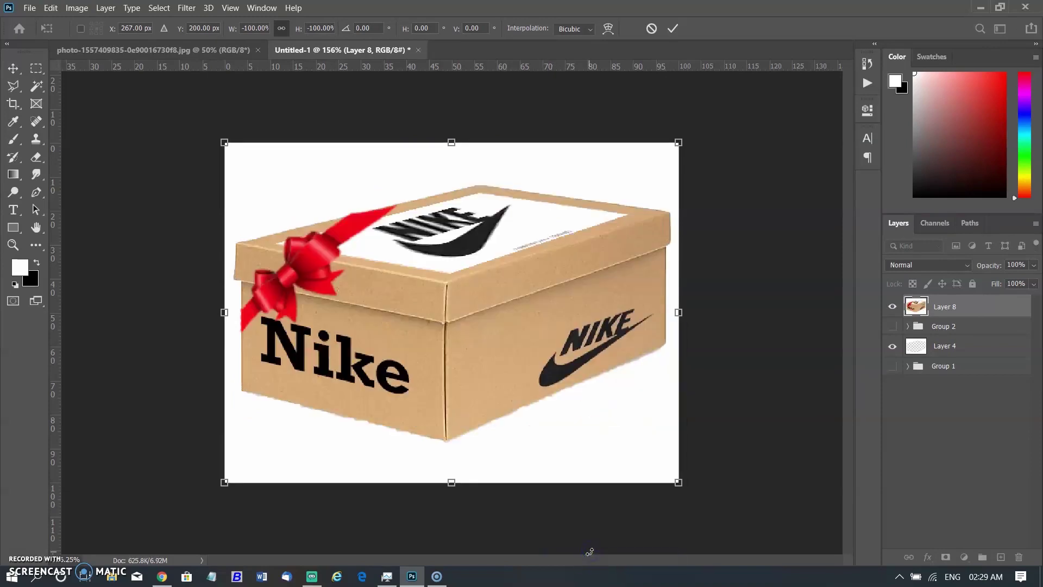
right_click(568, 355)
left_click(595, 275)
right_click(567, 333)
left_click(595, 265)
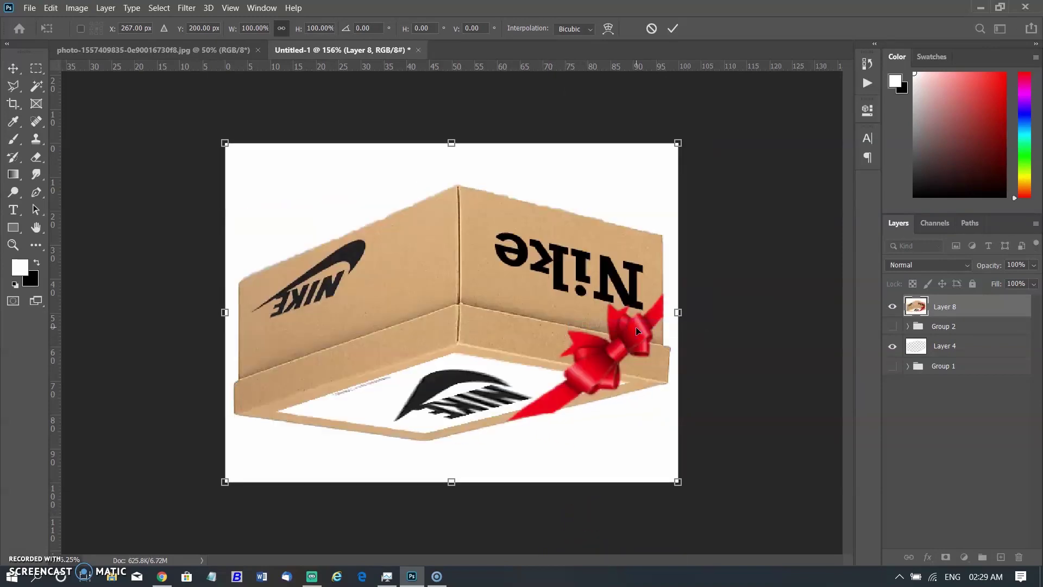
Rotate the box 90° clockwise once more.
right_click(637, 331)
left_click(594, 491)
right_click(515, 356)
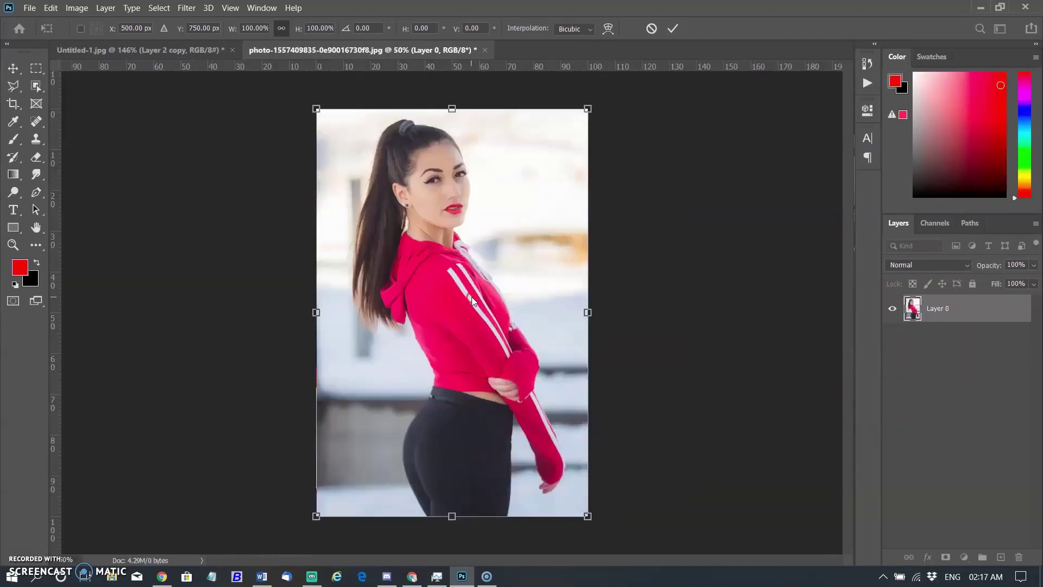
right_click(471, 296)
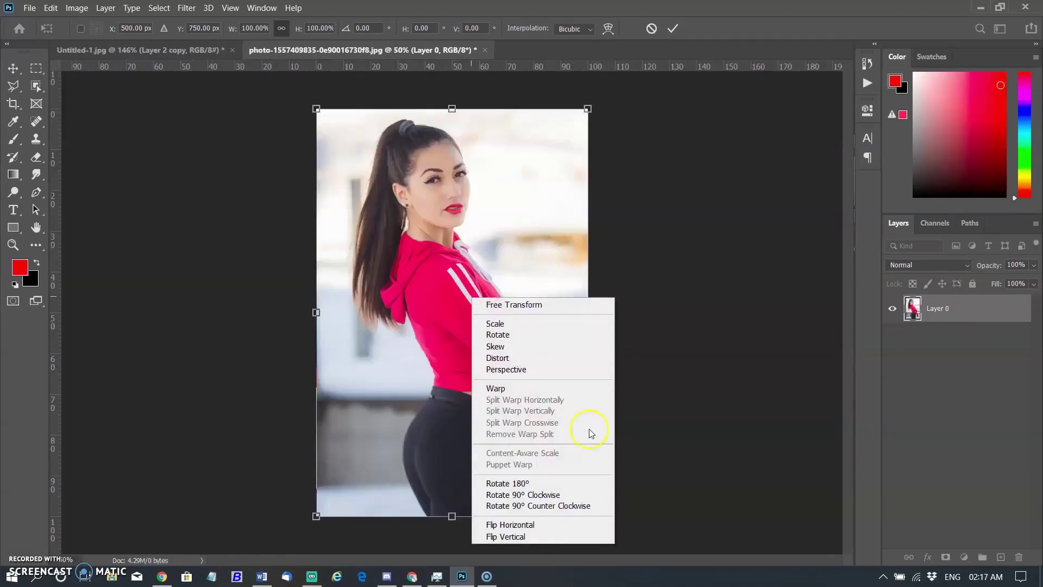
Flip the woman-in-hoodie photo horizontally, back, then horizontally again to compare versions.
left_click(589, 521)
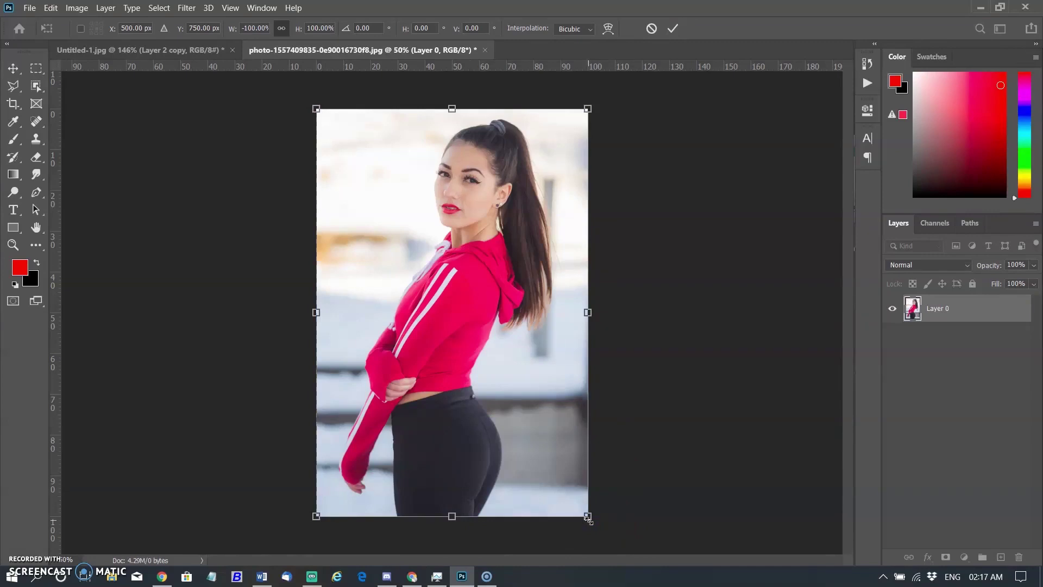
right_click(536, 336)
left_click(597, 314)
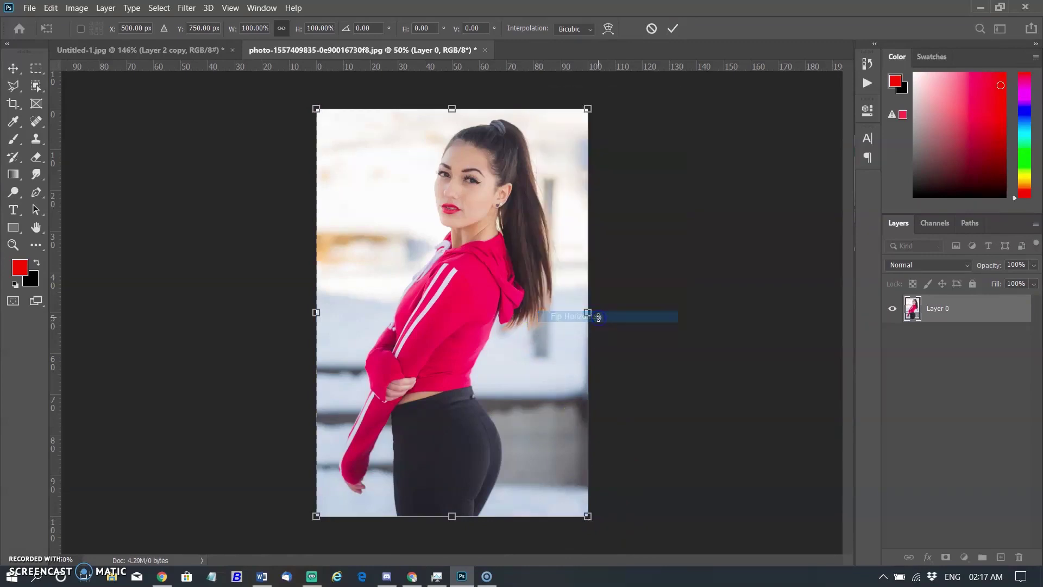
right_click(575, 308)
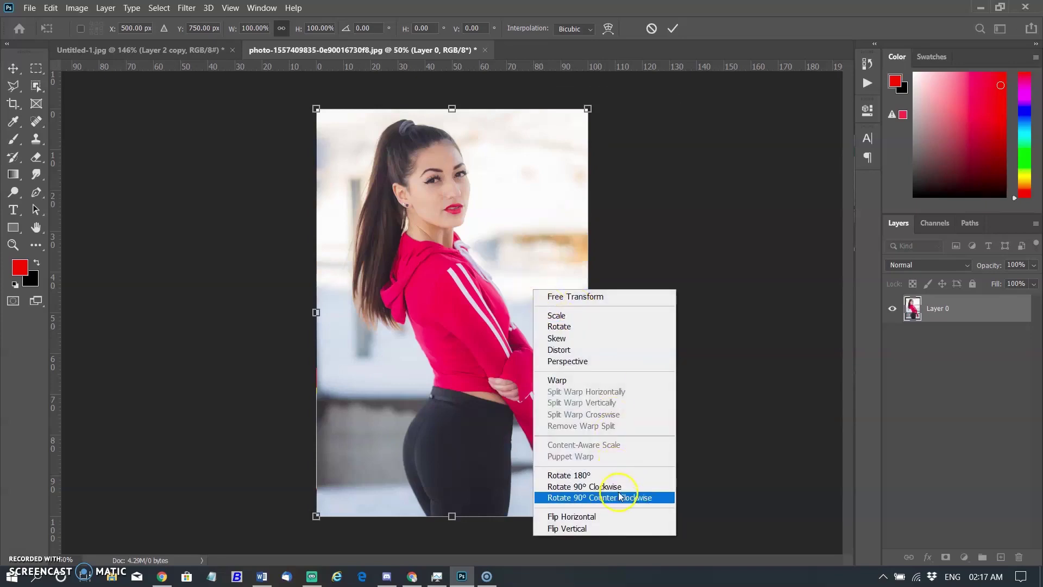
left_click(616, 515)
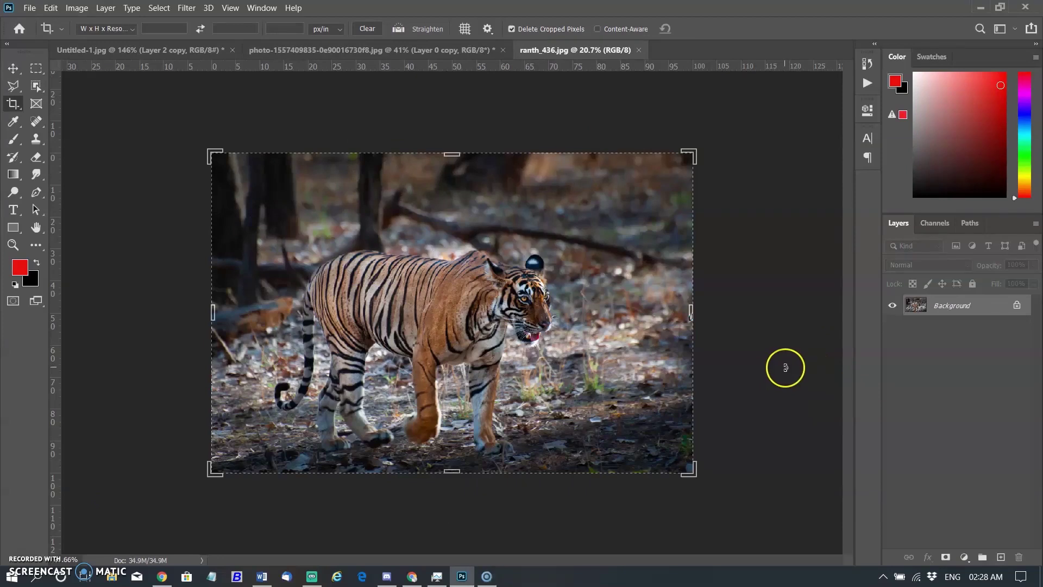
Duplicate the tiger layer, flip the copy vertically and move it directly below the tiger.
key("ctrl+j")
key("ctrl+t")
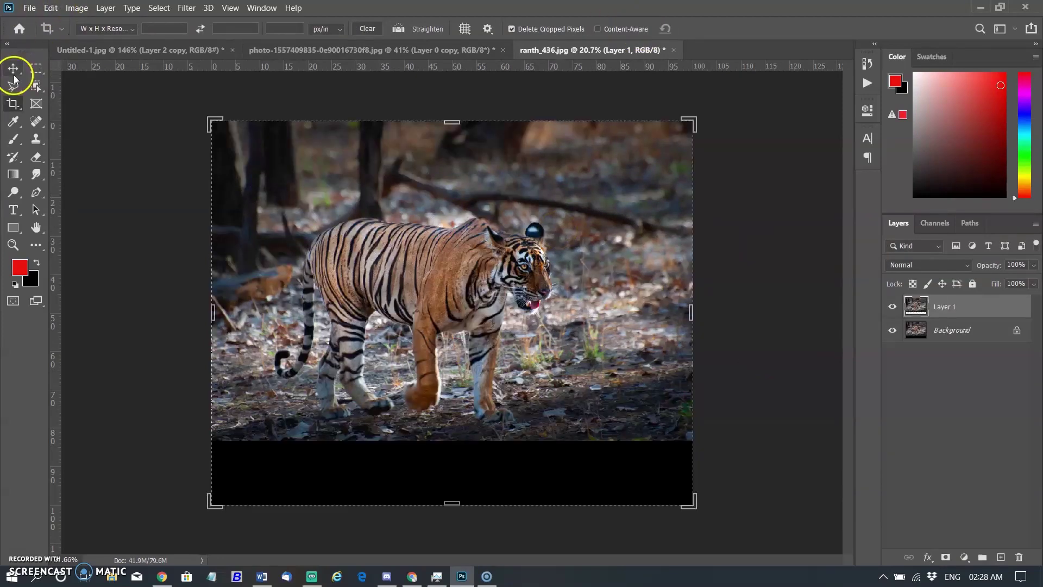
left_click(13, 68)
key("ctrl+t")
right_click(624, 240)
left_click(698, 470)
key("ctrl+minus")
left_click_drag(561, 328, 485, 524)
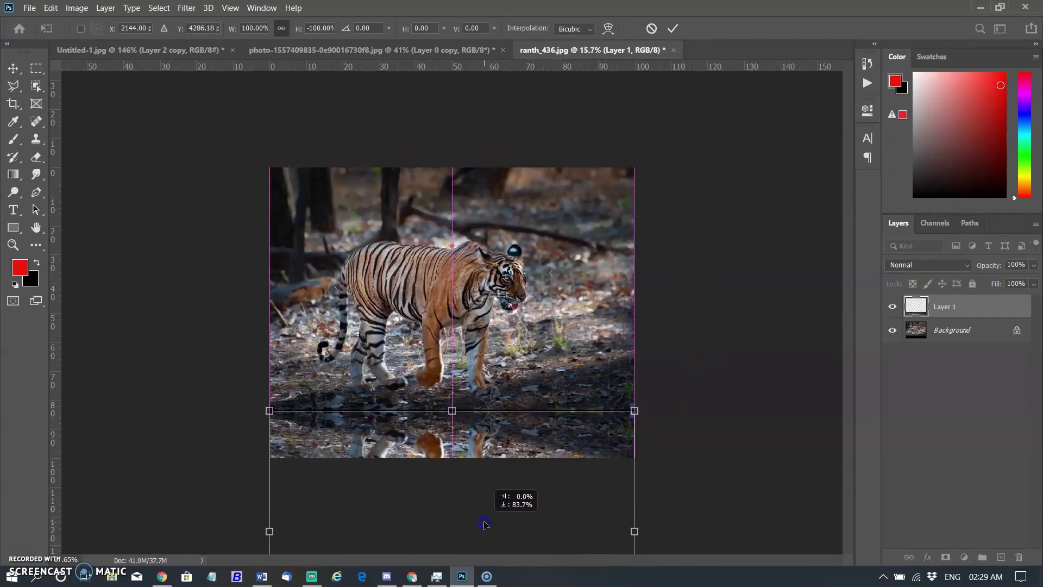
left_click(673, 29)
Lower the reflection layer's opacity to about 24%.
left_click(1004, 307)
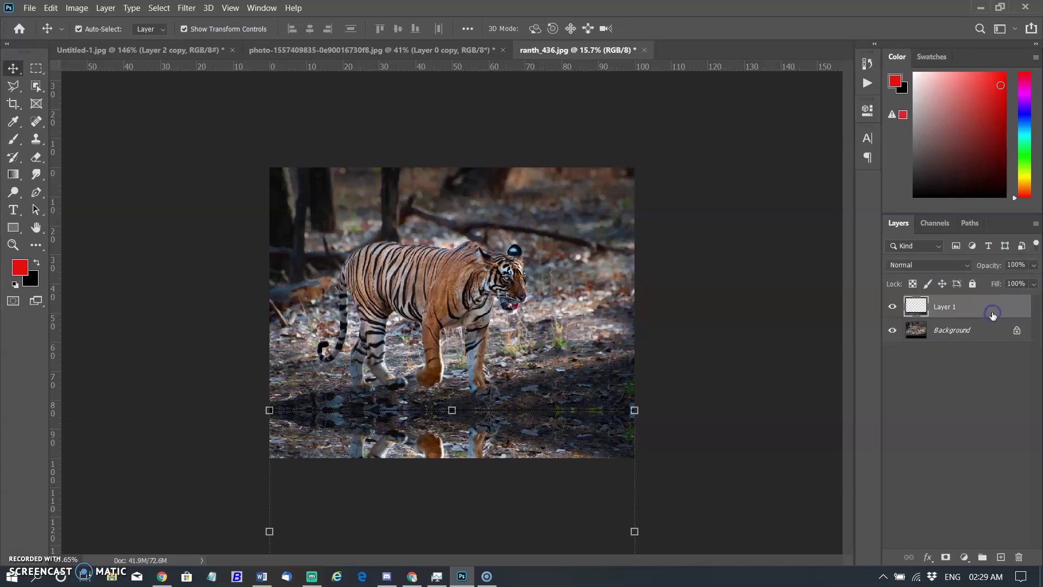
left_click(1033, 264)
left_click_drag(1034, 281, 990, 283)
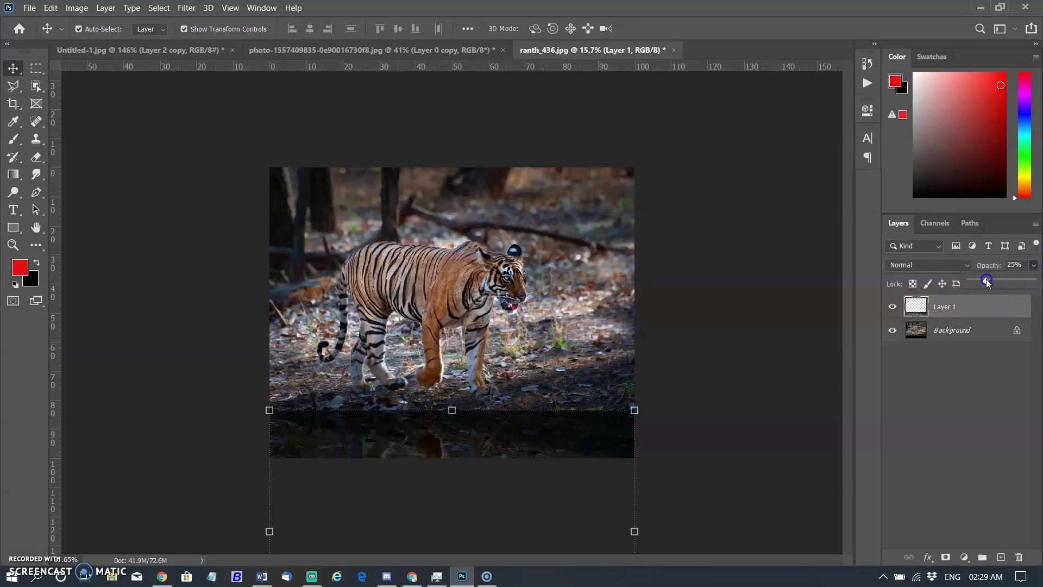
left_click(65, 129)
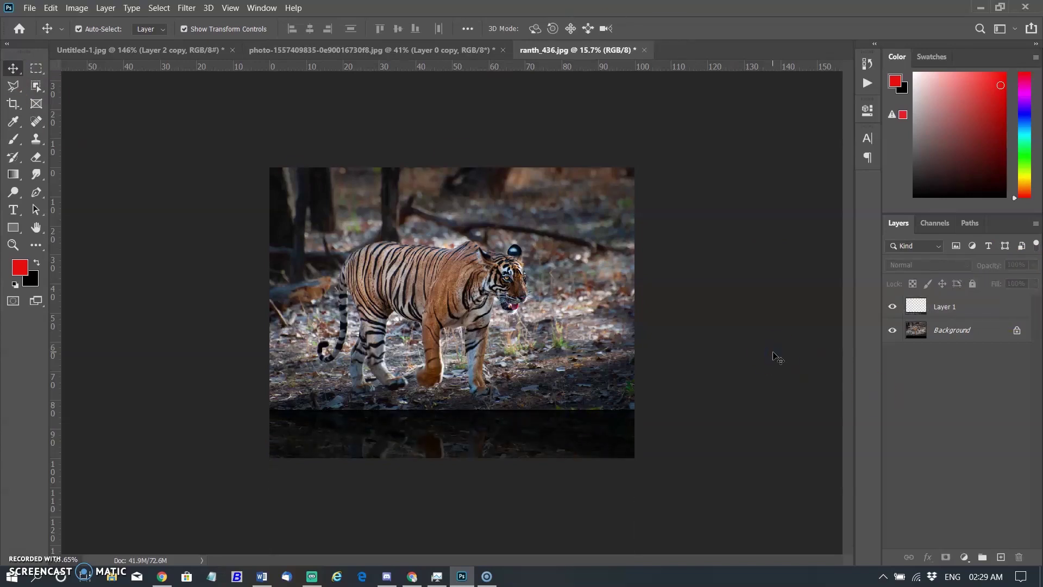
left_click(983, 306)
Apply the Ripple distortion to the tiger reflection, followed by the Wave filter.
left_click(186, 8)
key("Escape")
key("ctrl+alt+f")
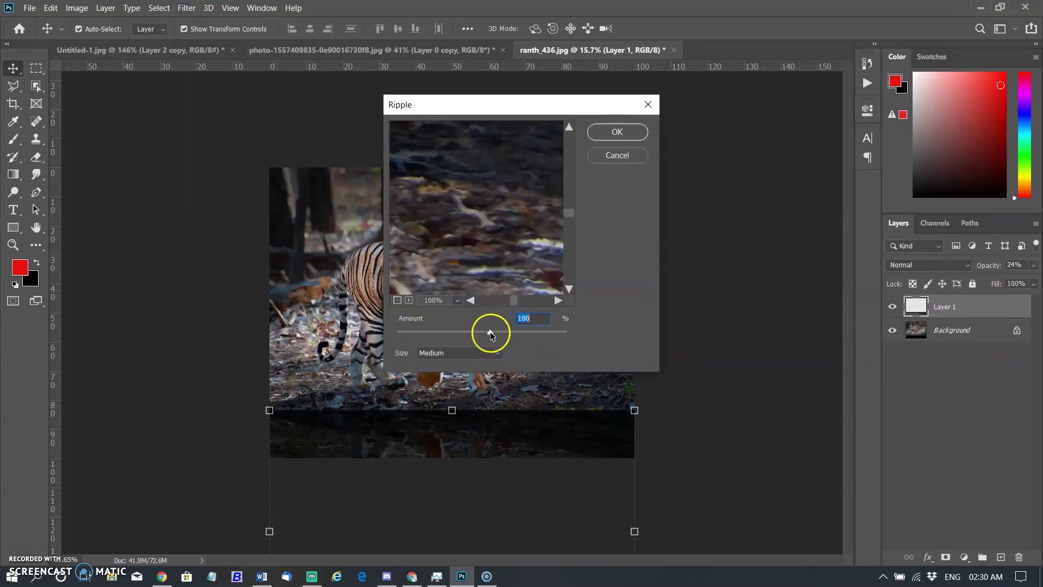
left_click(619, 133)
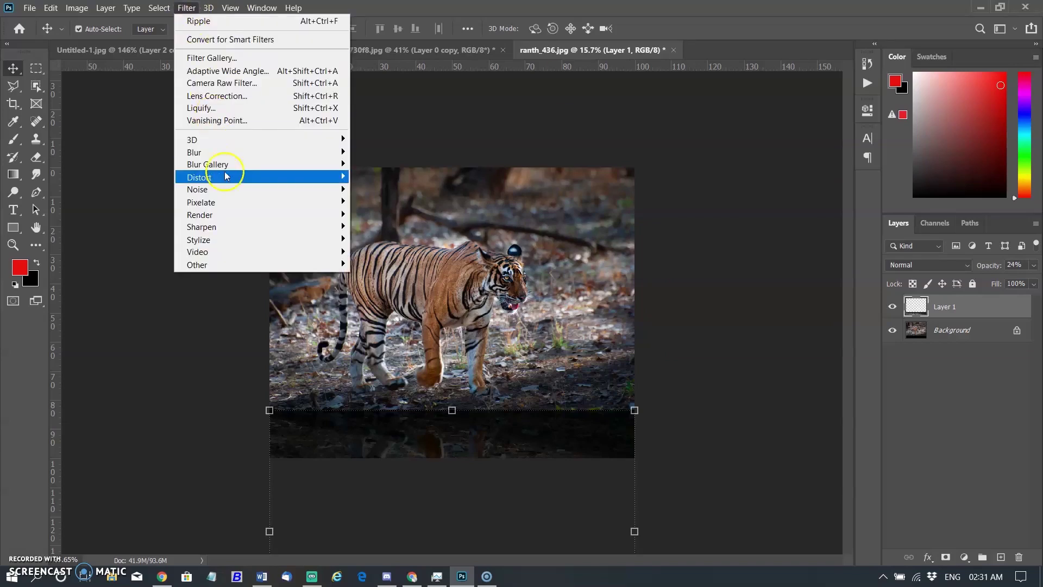
mouse_move(226, 177)
left_click(399, 264)
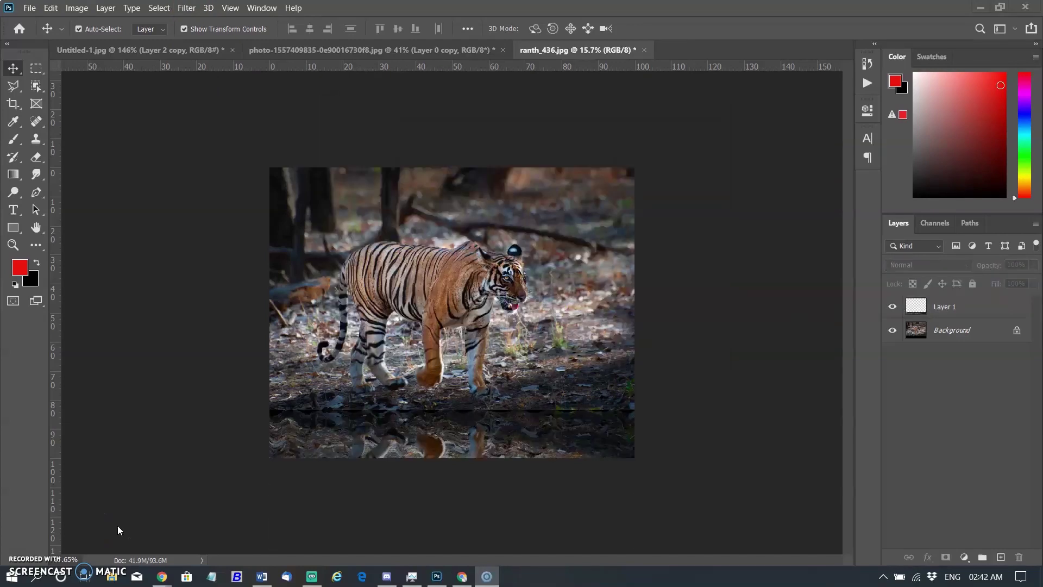
Compare the reflection before and after the Wave effect using the History panel.
left_click(891, 307)
left_click(869, 70)
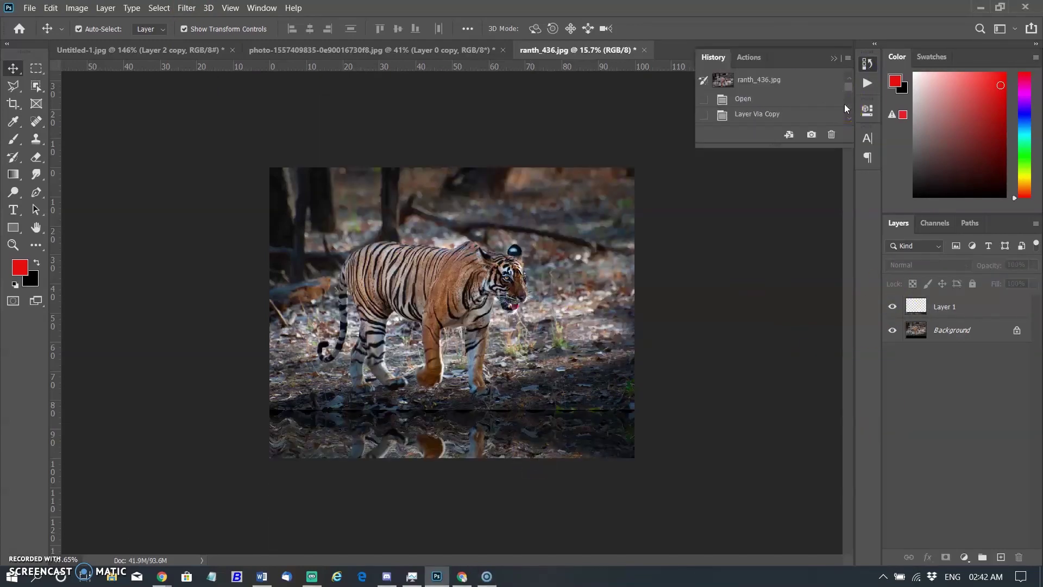
left_click(760, 120)
left_click(768, 112)
left_click(770, 105)
left_click(769, 116)
left_click(760, 116)
left_click(760, 259)
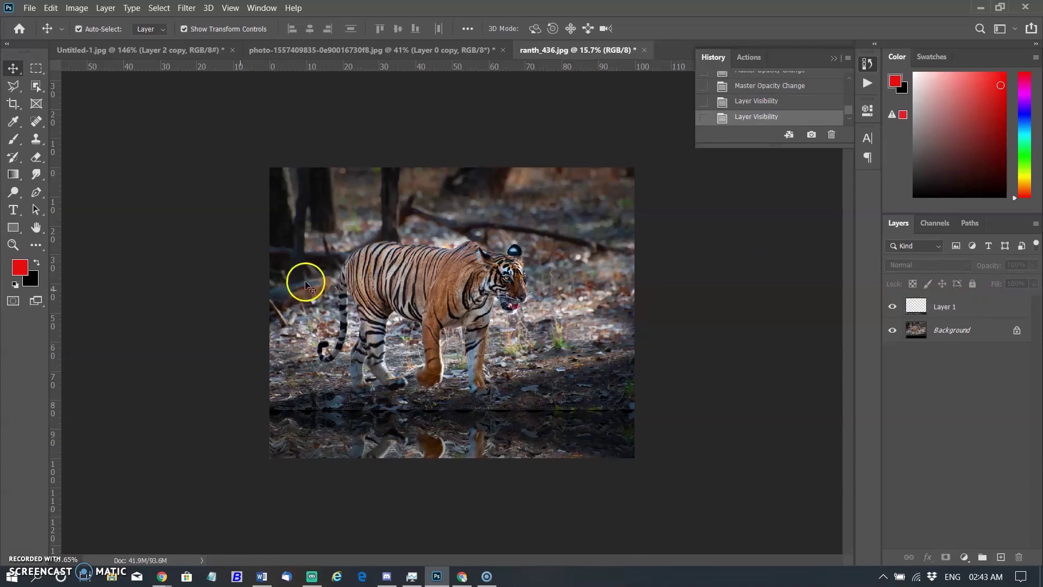